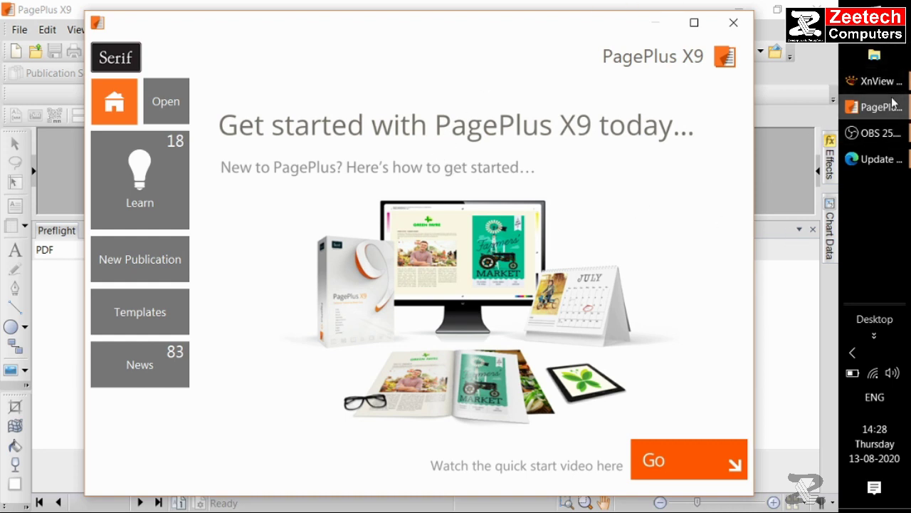
Search the installed programs for "pagep", and return to the PagePlus X9 window that is already open.
key(super)
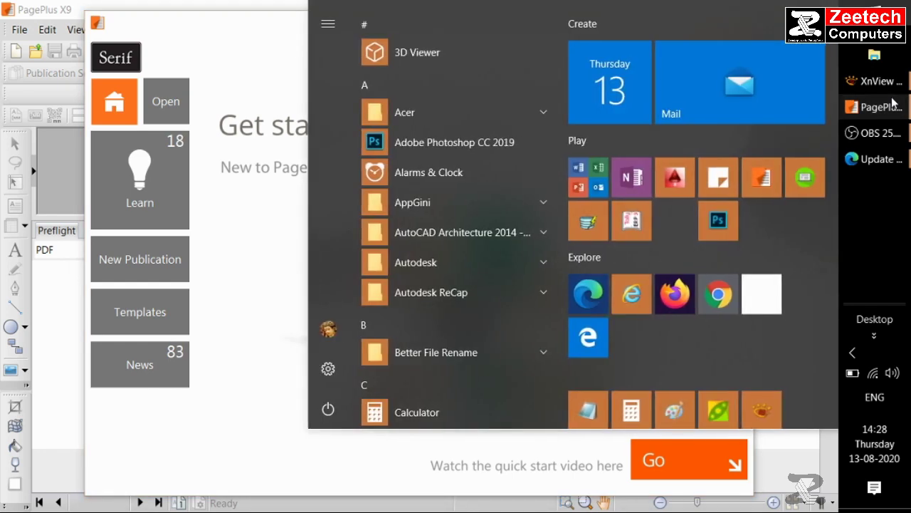
text(pa)
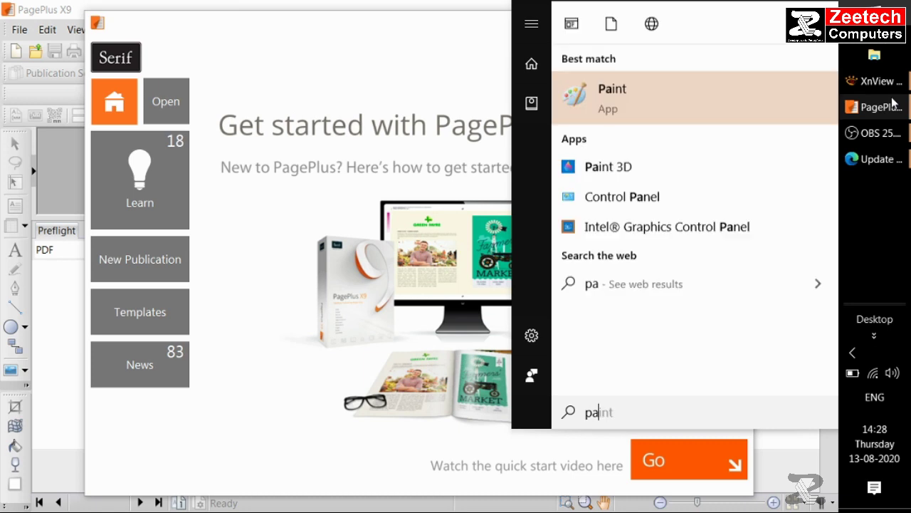
text(gep)
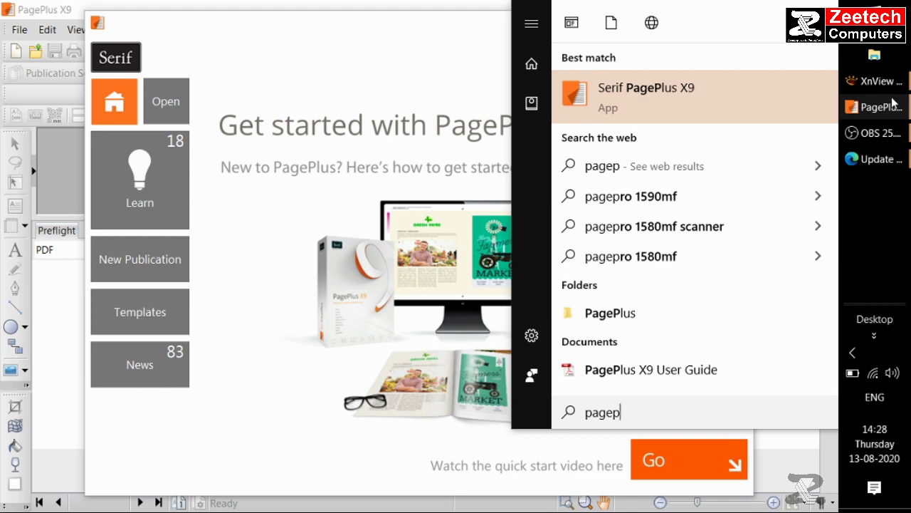
click(894, 104)
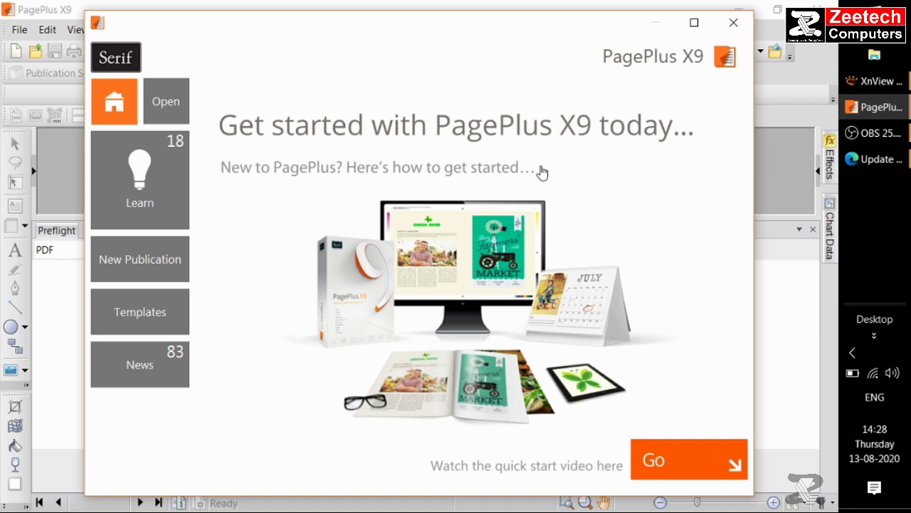
Close the startup assistant and shrink the Preflight pane to its title bar to enlarge the page area.
click(734, 24)
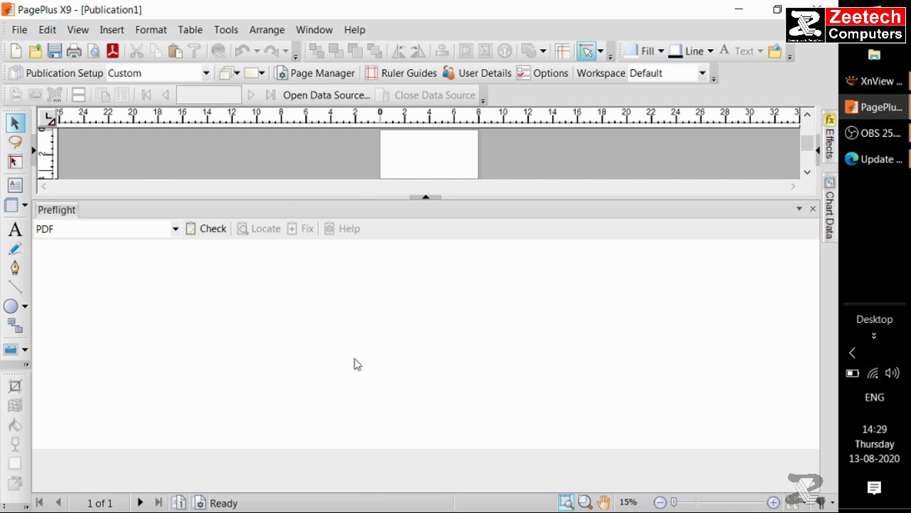
click(420, 201)
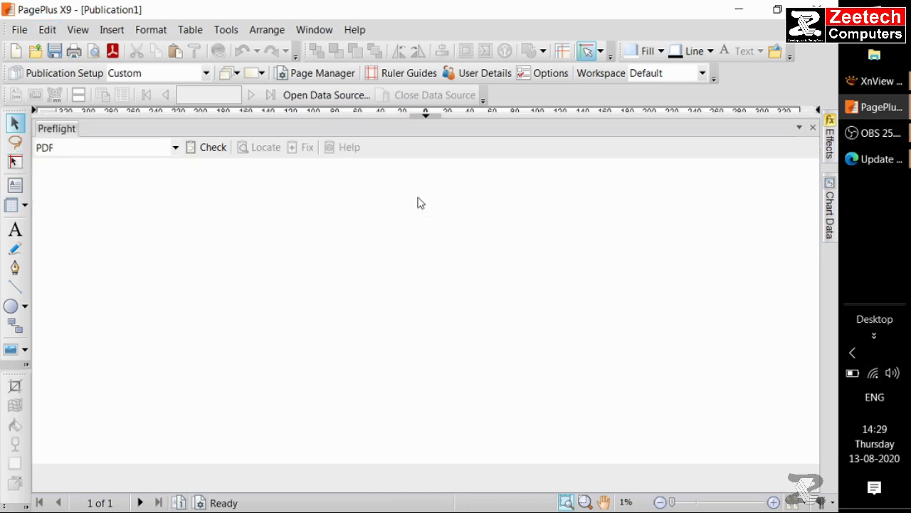
click(426, 116)
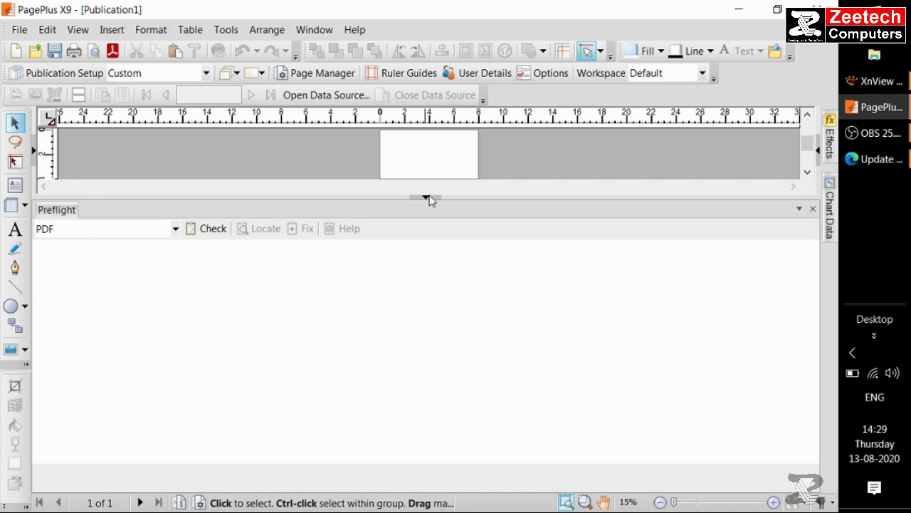
drag(451, 195, 442, 448)
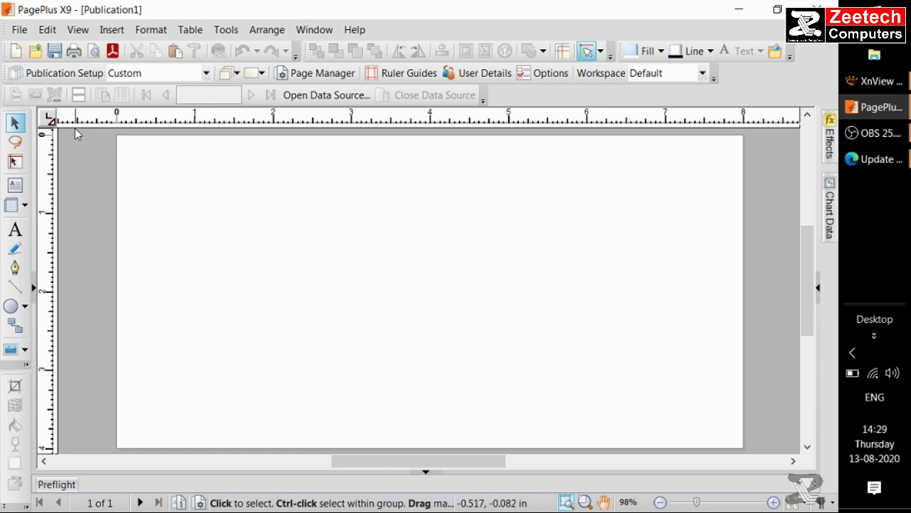
click(17, 31)
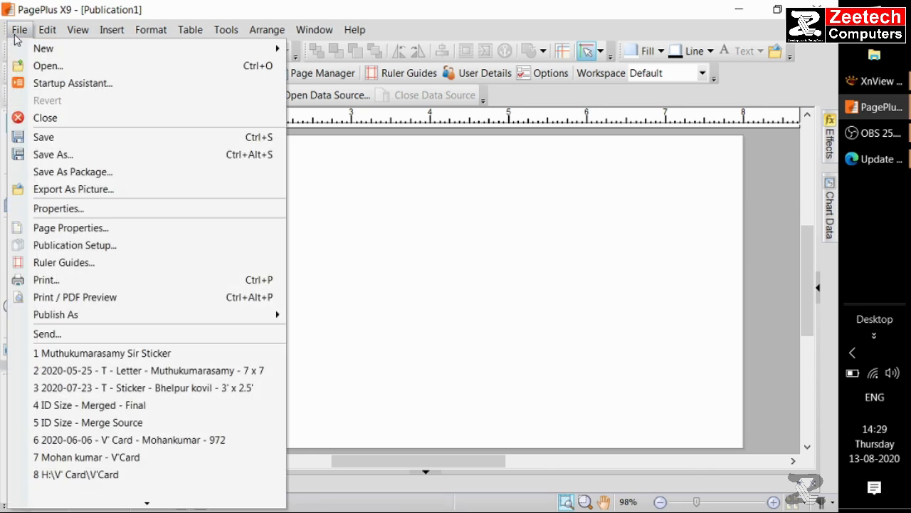
mouse_move(36, 50)
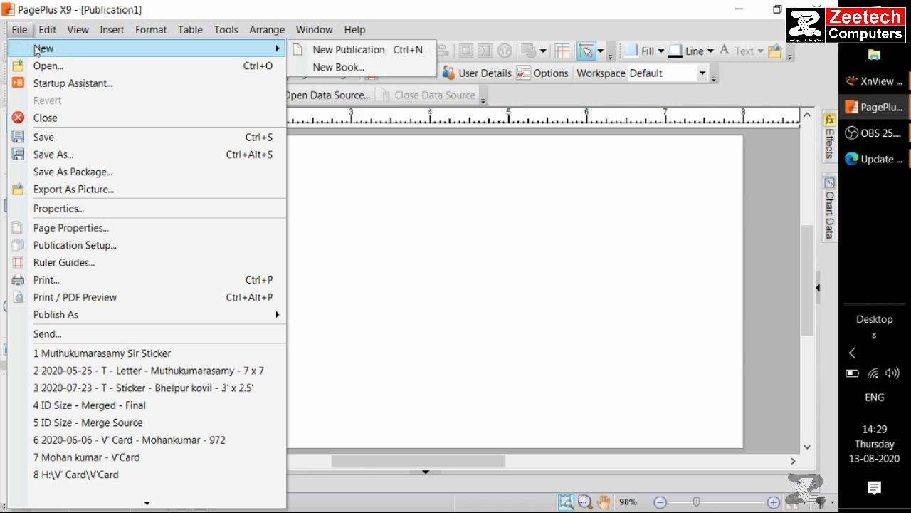
key(Escape)
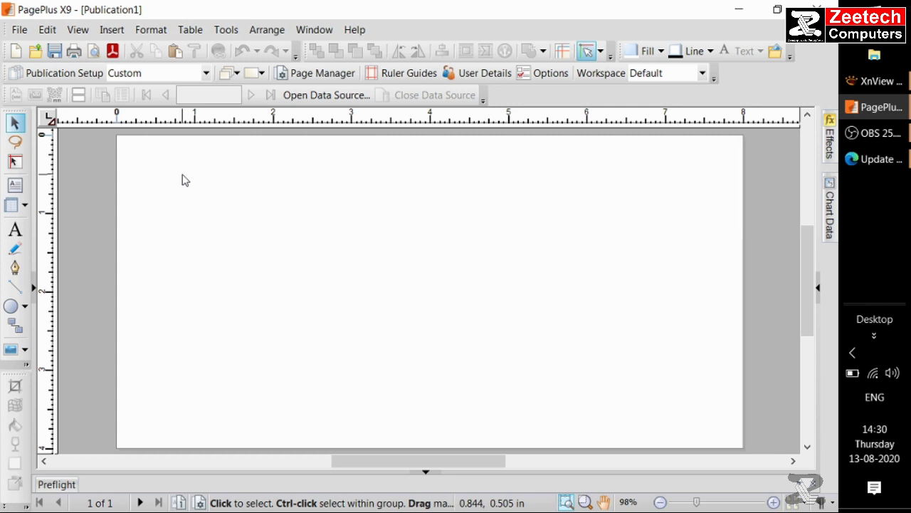
Set the ruler units of the publication to centimetres in the layout options.
click(541, 75)
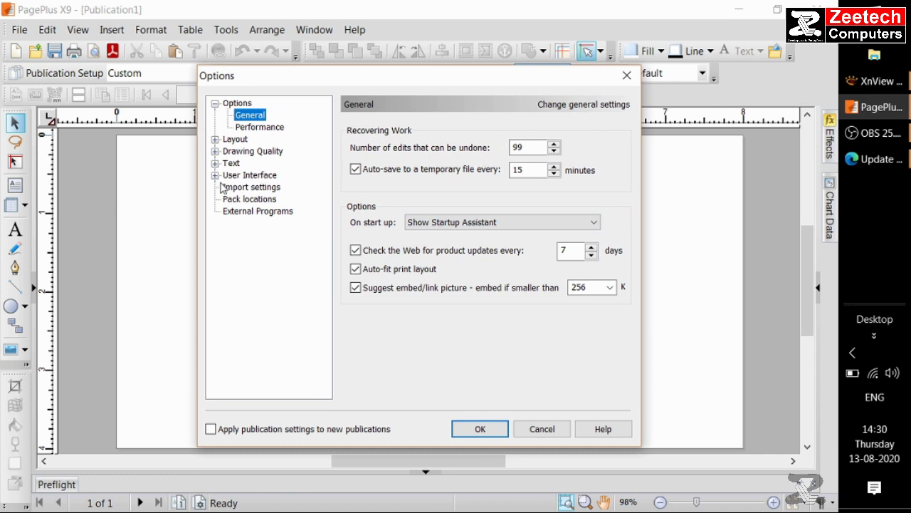
click(215, 139)
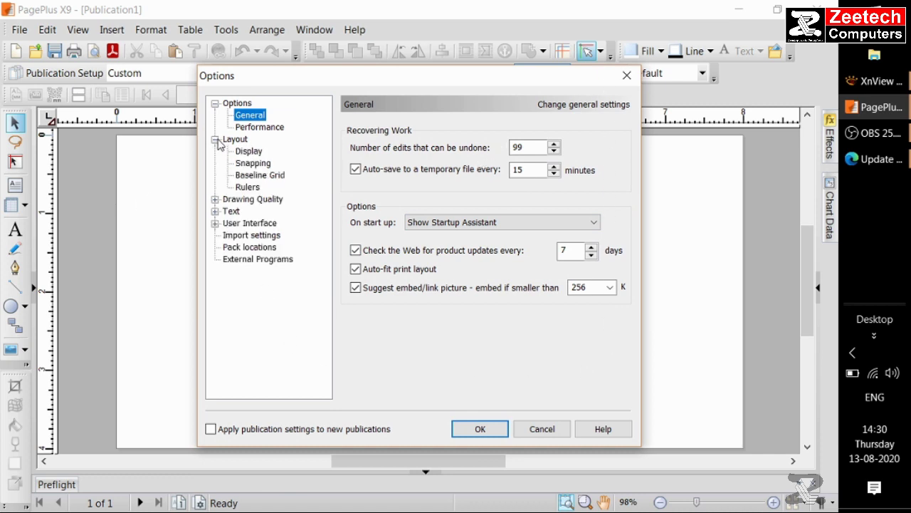
click(247, 188)
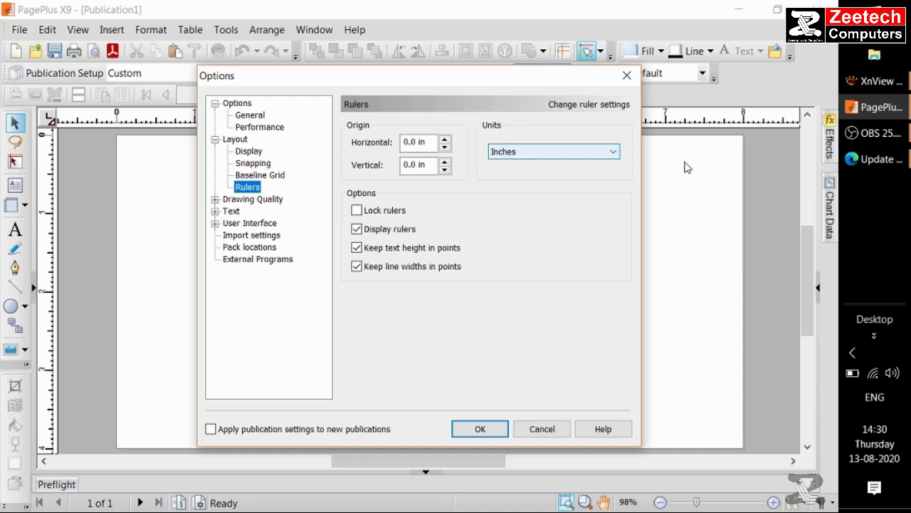
click(521, 155)
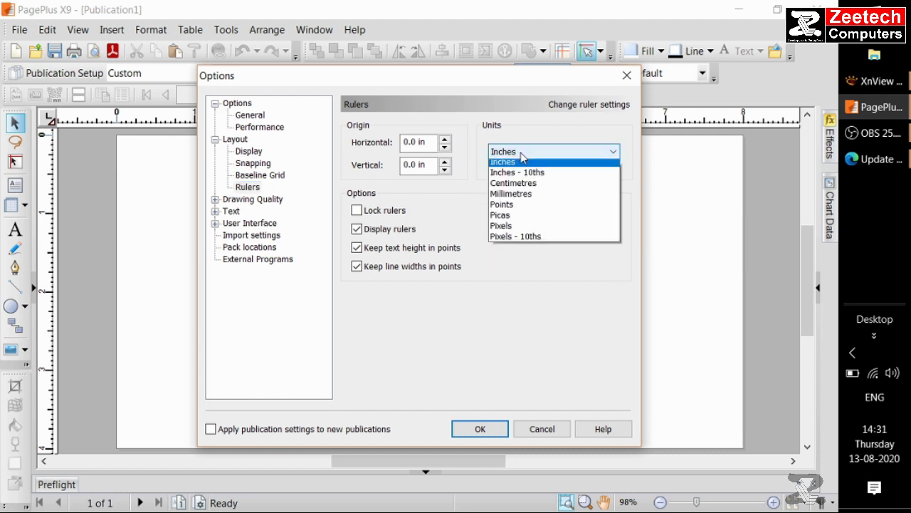
click(522, 188)
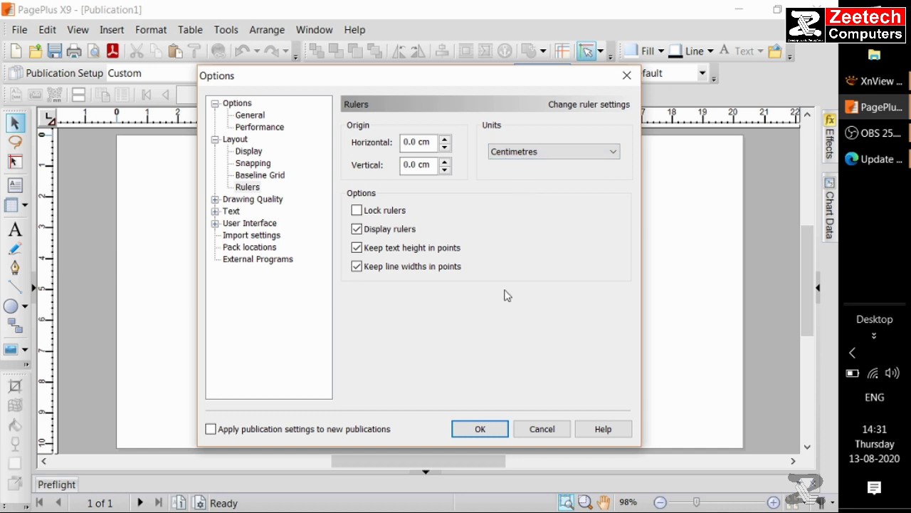
click(472, 431)
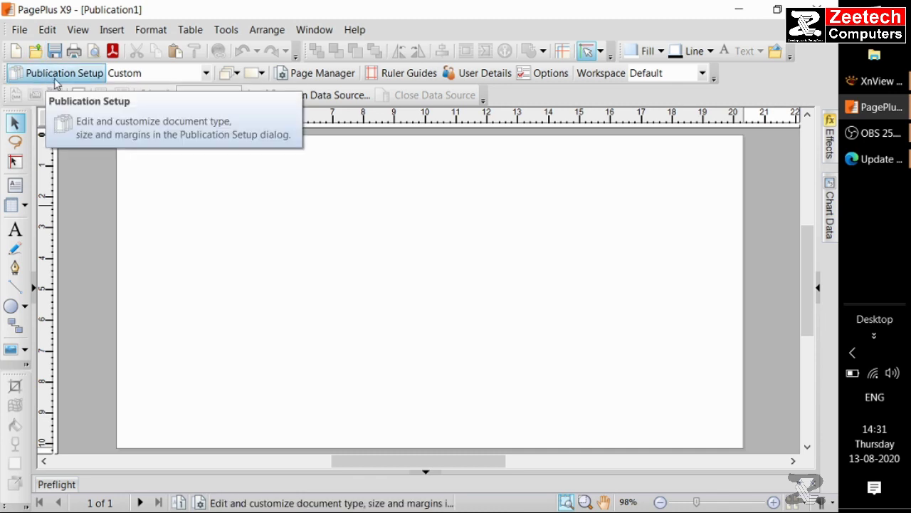
Set the publication's paper size to A4 and its orientation to portrait.
click(63, 78)
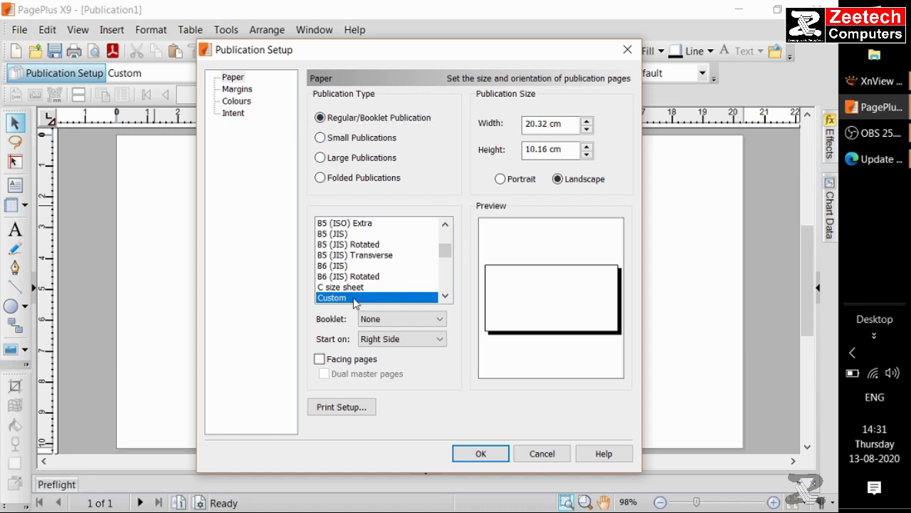
click(445, 295)
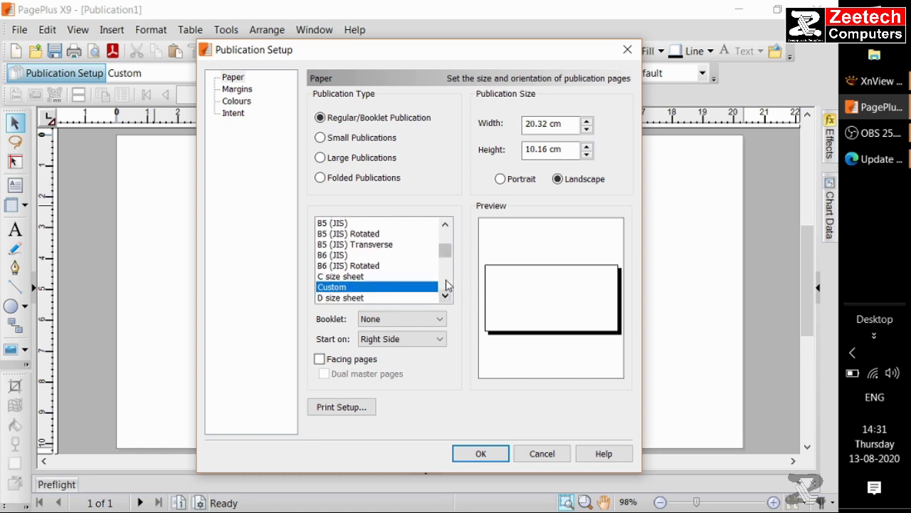
drag(444, 260, 444, 242)
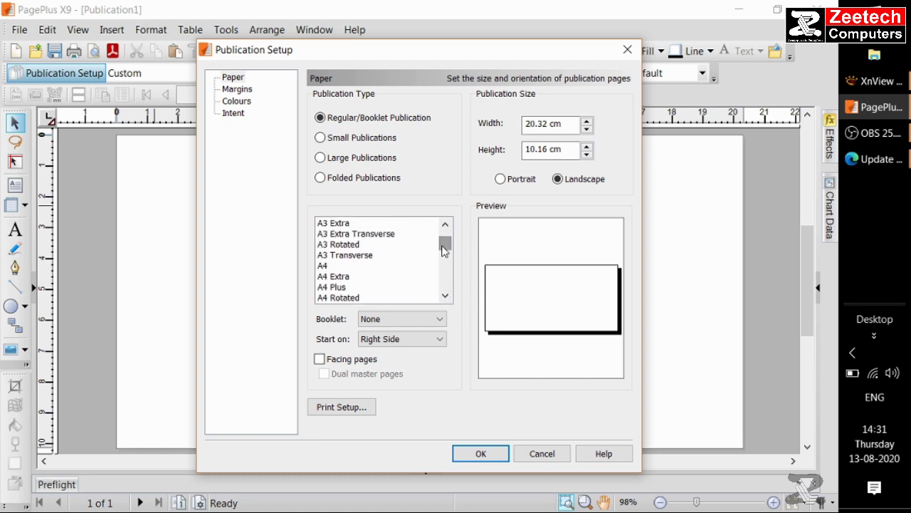
click(325, 266)
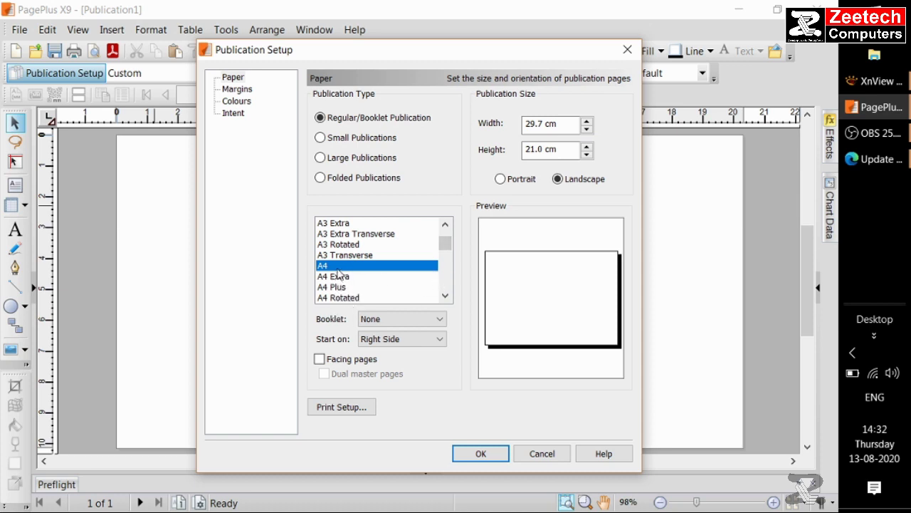
click(481, 454)
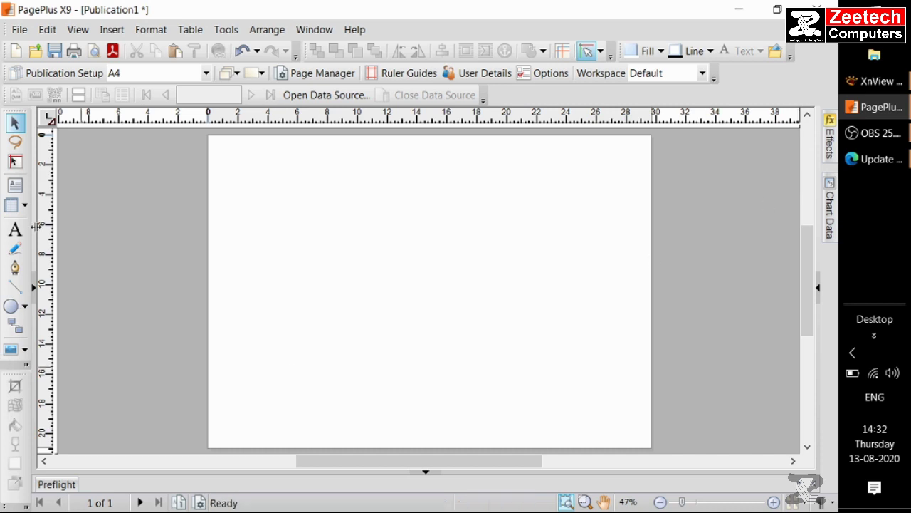
click(236, 73)
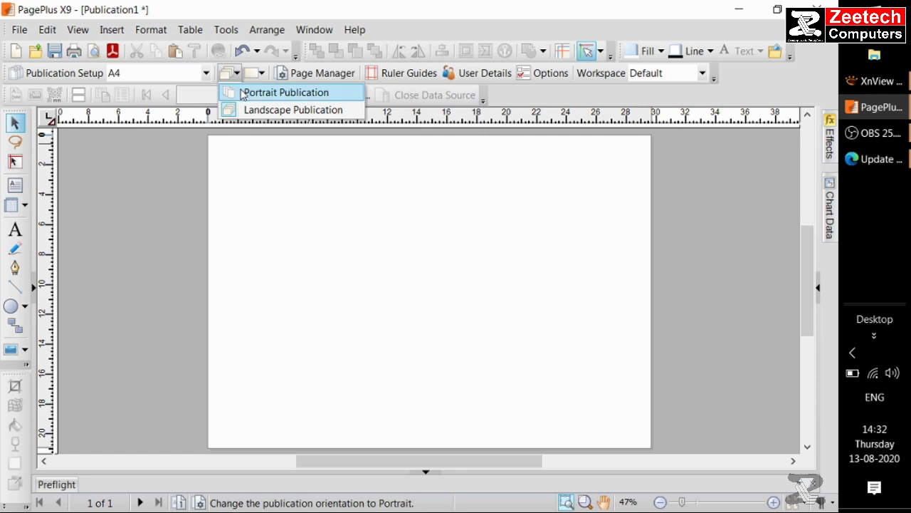
click(242, 94)
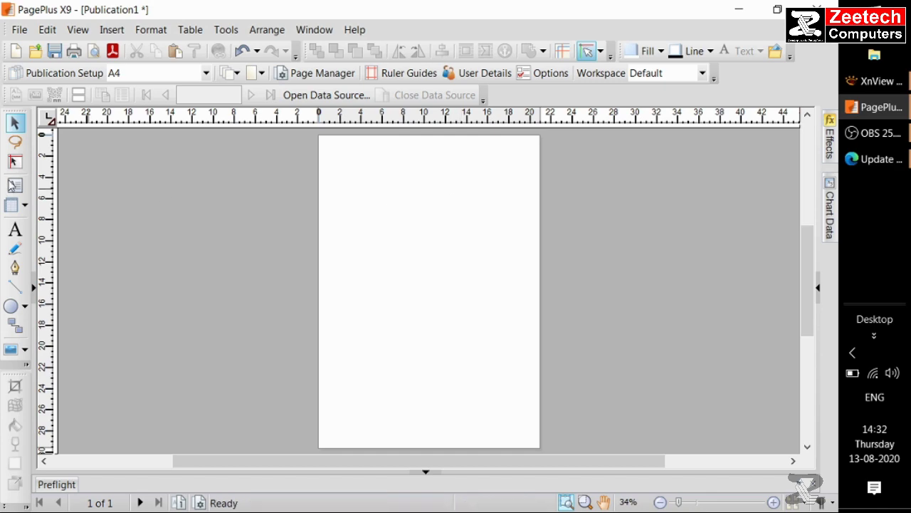
Create a second new publication and close it again, returning to the A4 portrait publication.
click(19, 29)
mouse_move(51, 49)
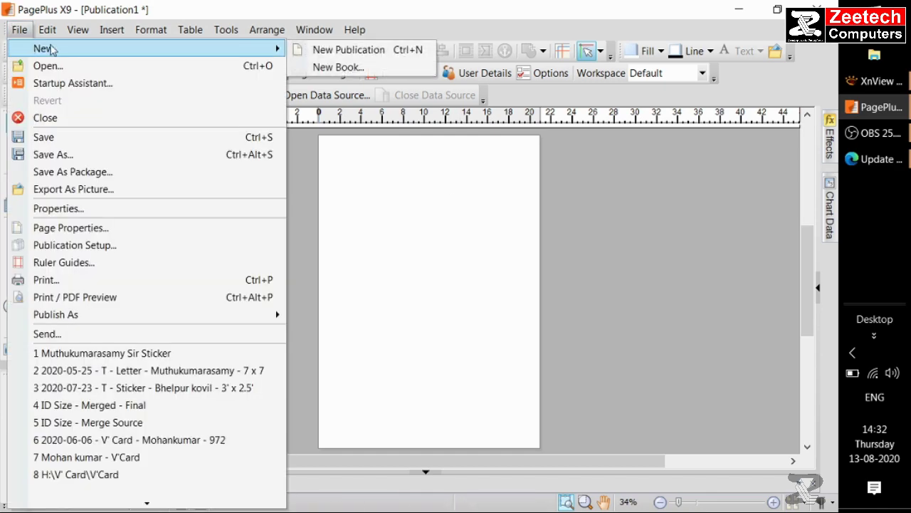
click(351, 53)
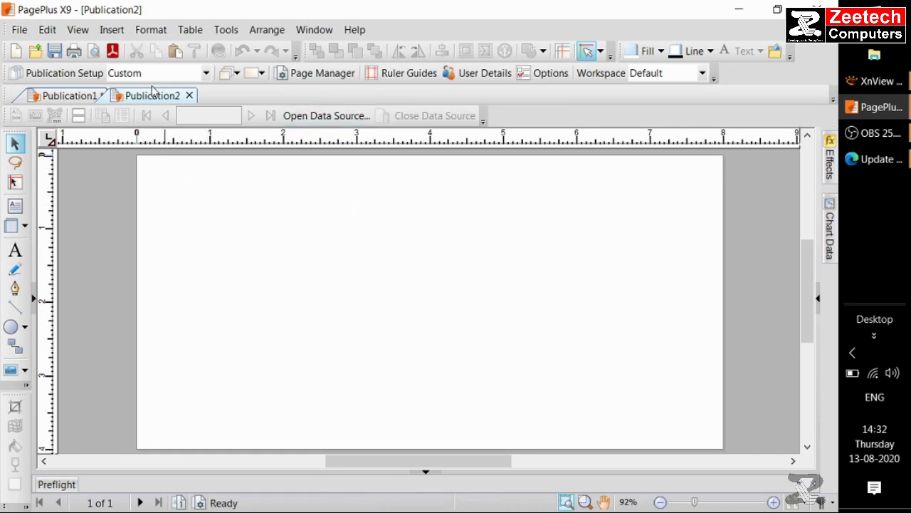
click(189, 95)
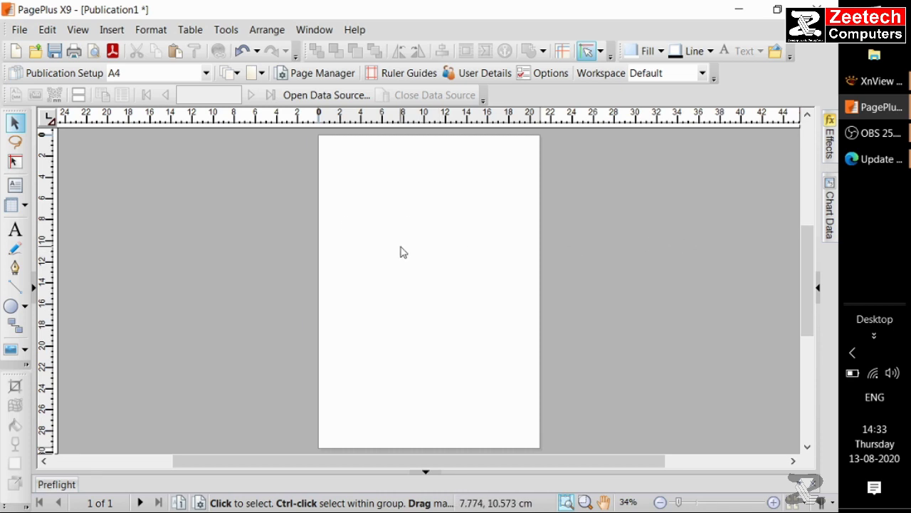
Draw a Quick Rectangle about 7 cm wide and 6 cm high near the page's upper-left corner.
scroll(399, 246, up, 3)
scroll(556, 254, up, 3)
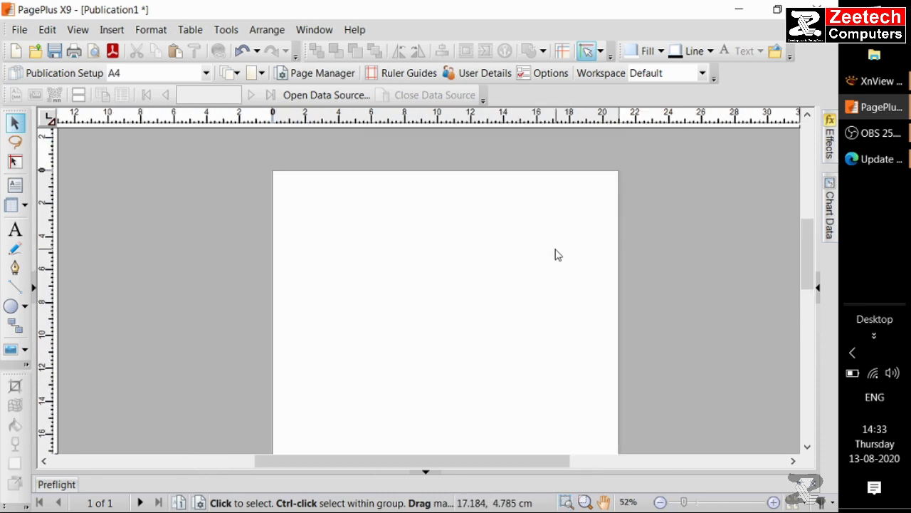
scroll(311, 250, down, 2)
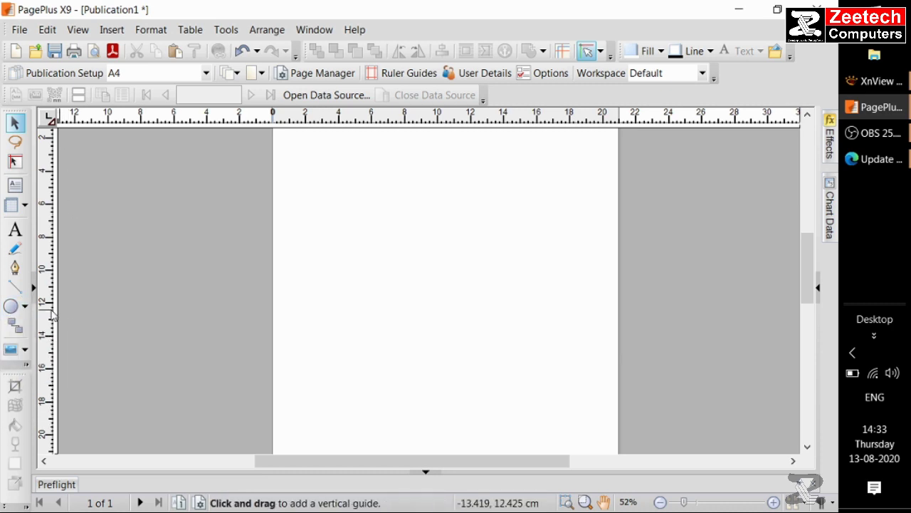
click(25, 307)
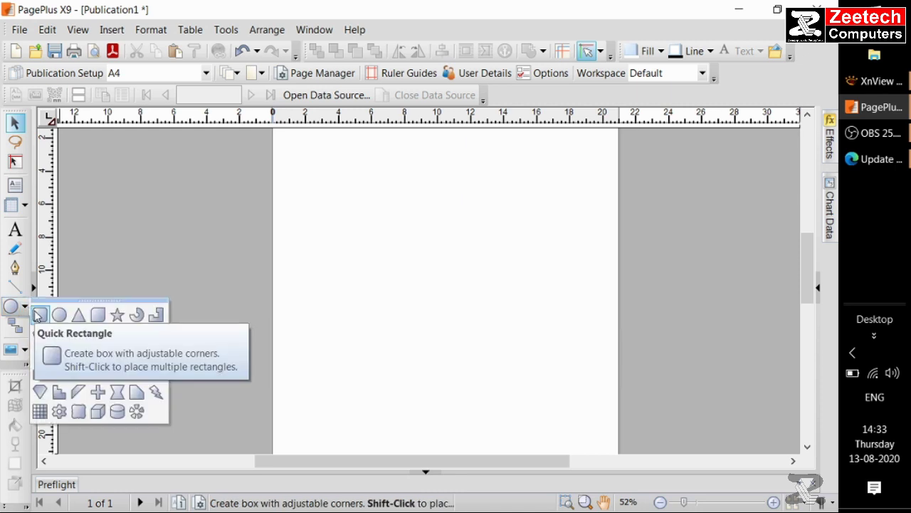
click(38, 315)
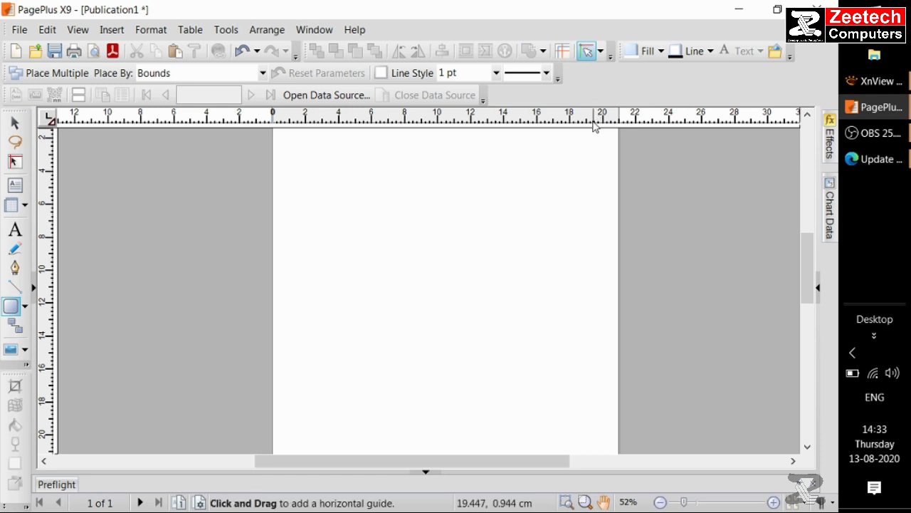
key(Escape)
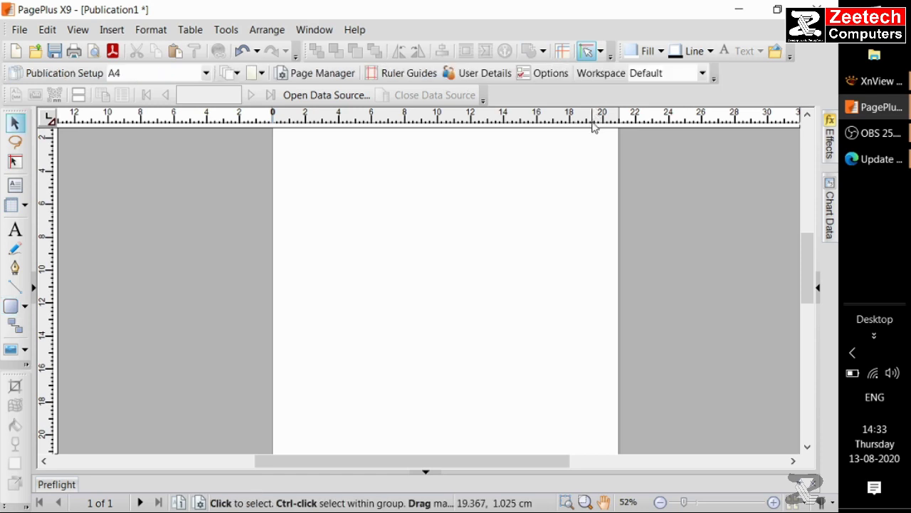
click(12, 305)
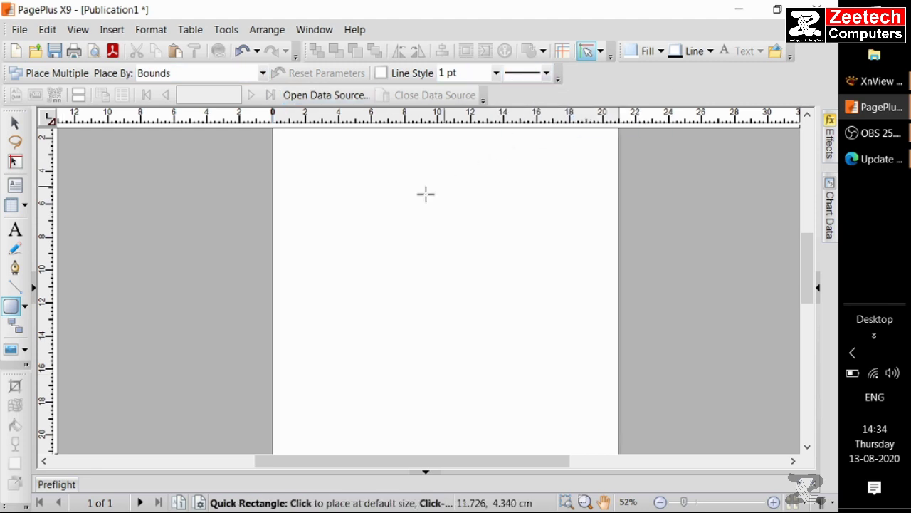
scroll(349, 252, up, 3)
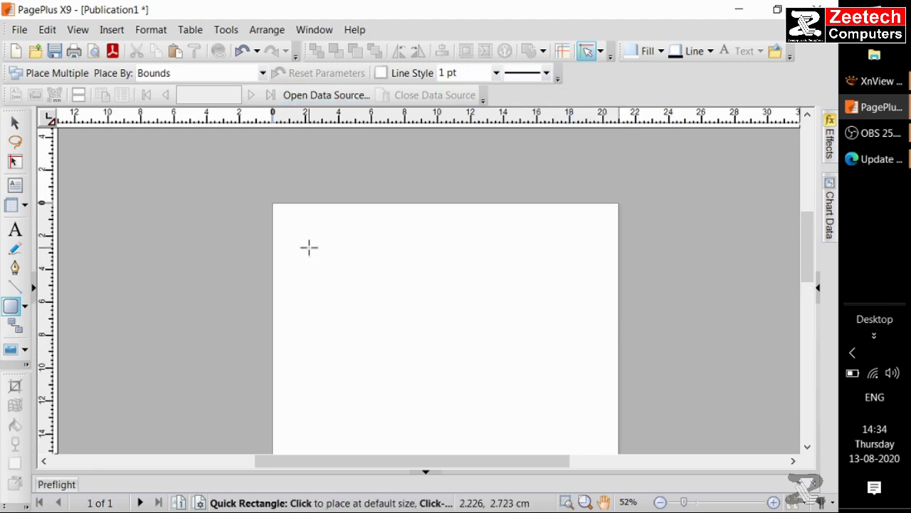
drag(309, 248, 428, 345)
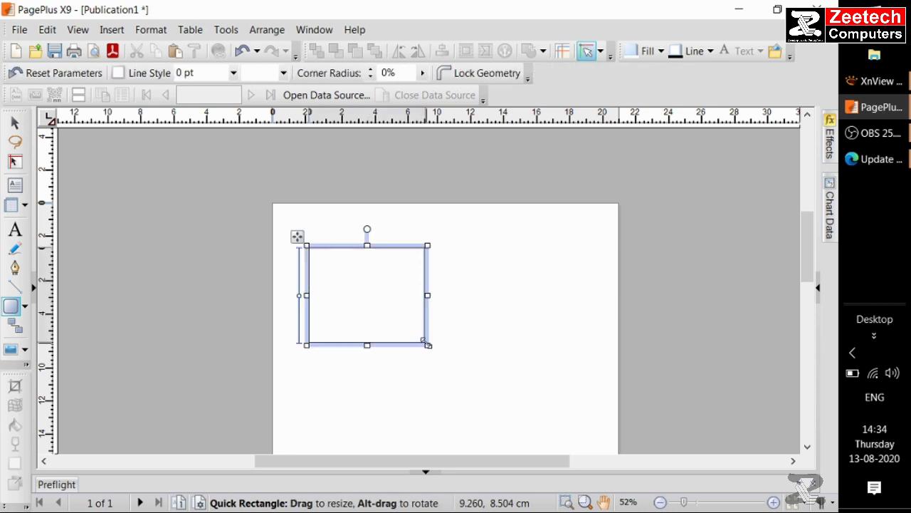
Move the rectangle slightly up on the page and set its line weight to 5 pt.
drag(337, 301, 335, 292)
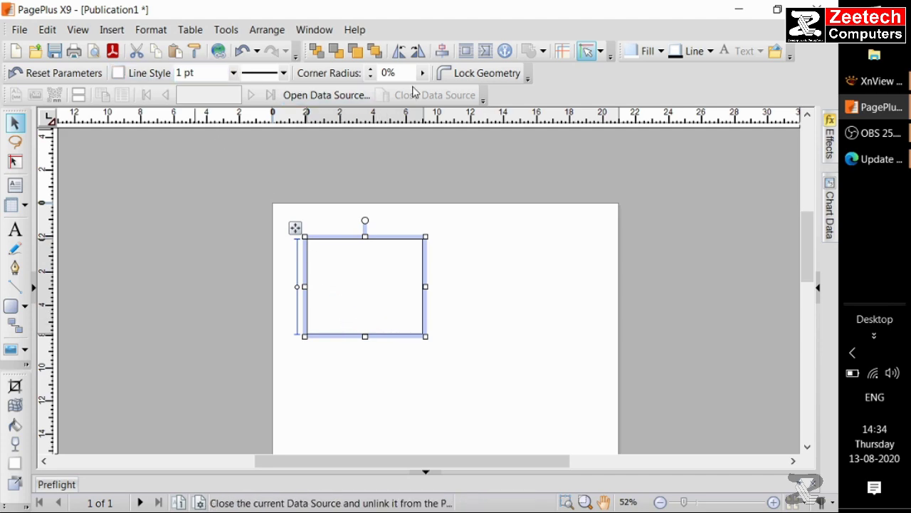
click(155, 73)
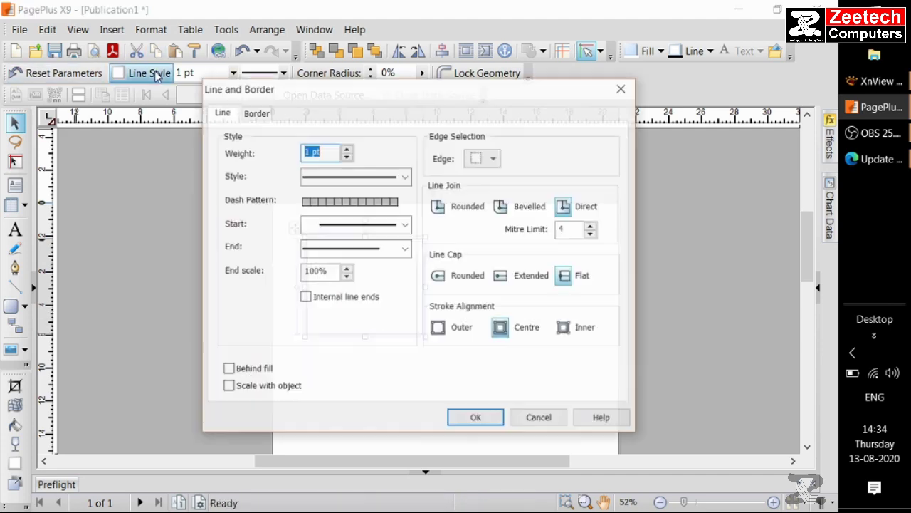
click(622, 89)
click(212, 74)
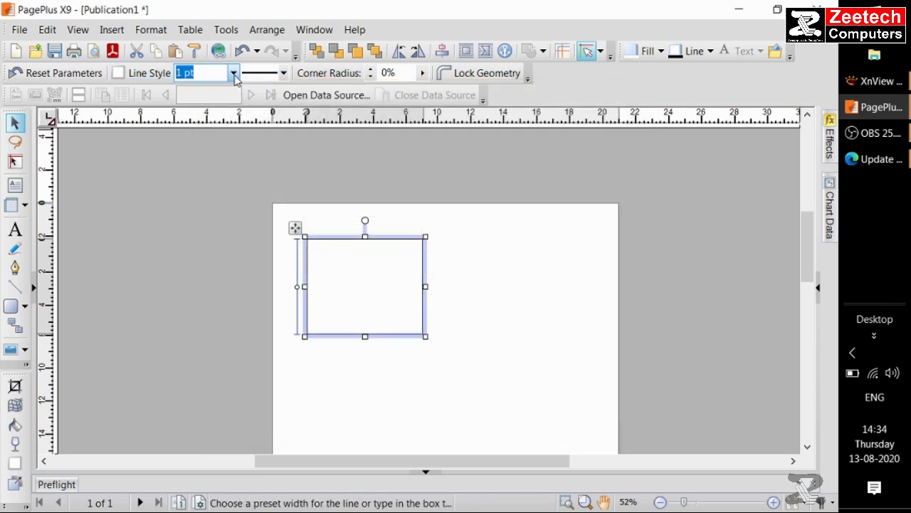
click(234, 73)
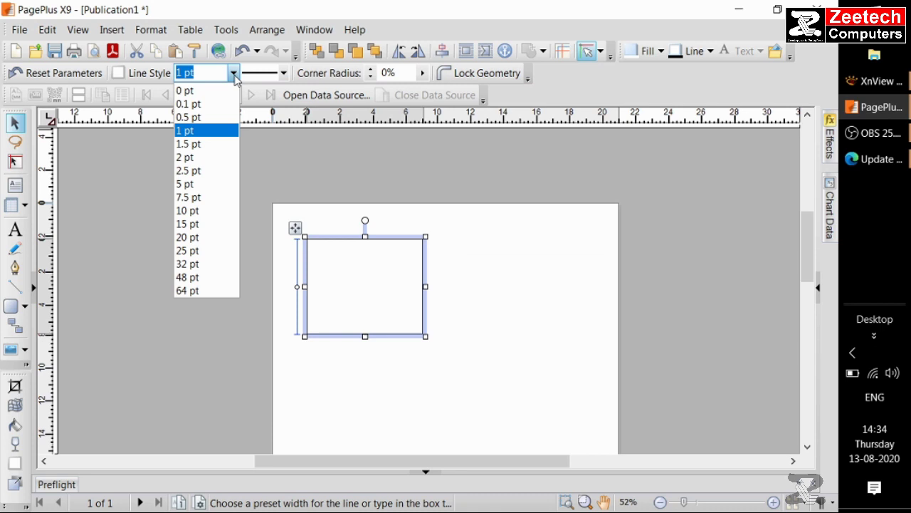
click(198, 185)
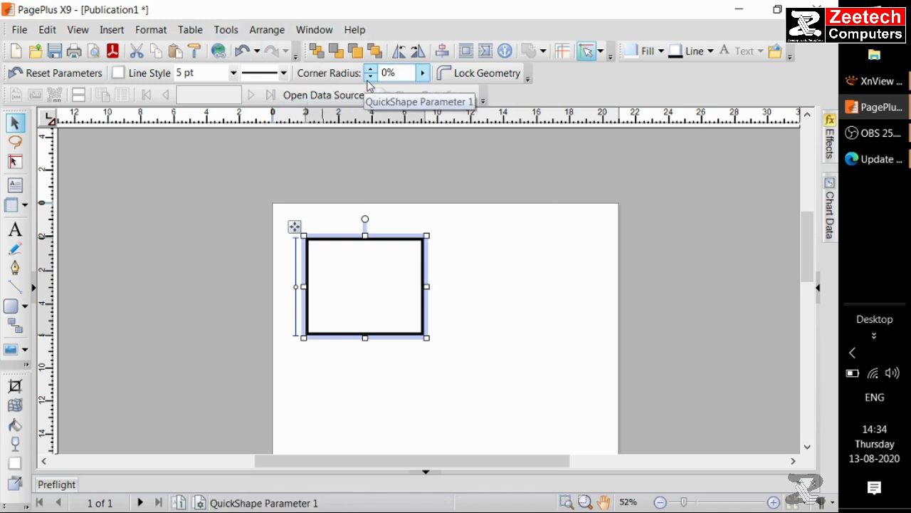
Examine the rectangle's thickened outline up close, both deselected and selected with its sizing handles.
click(356, 304)
scroll(356, 306, up, 3)
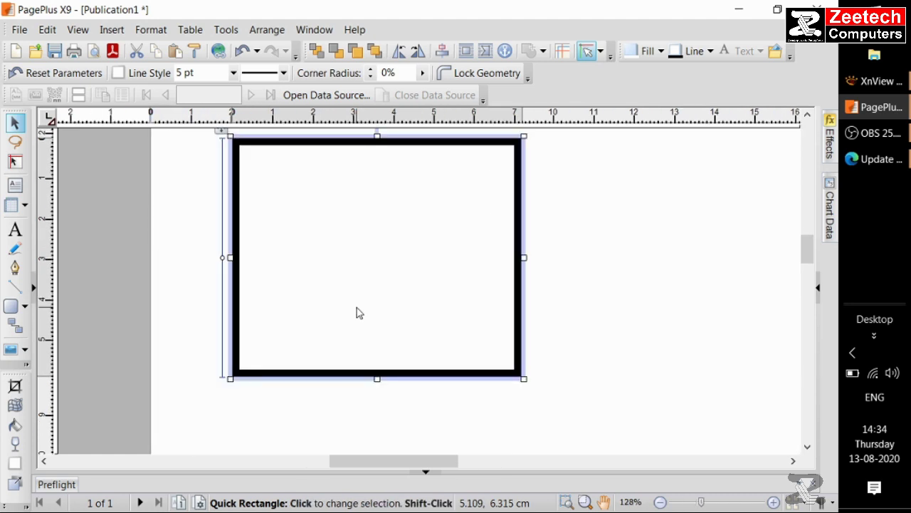
scroll(216, 261, up, 1)
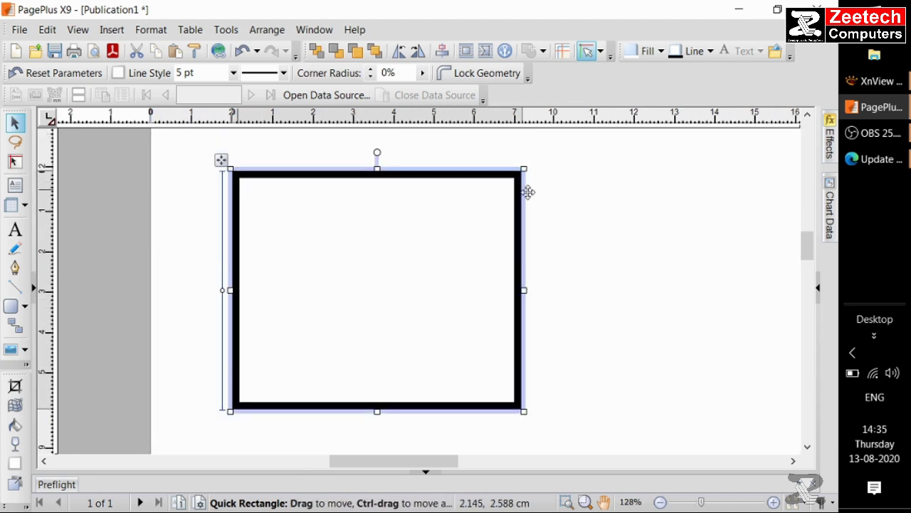
scroll(499, 391, up, 1)
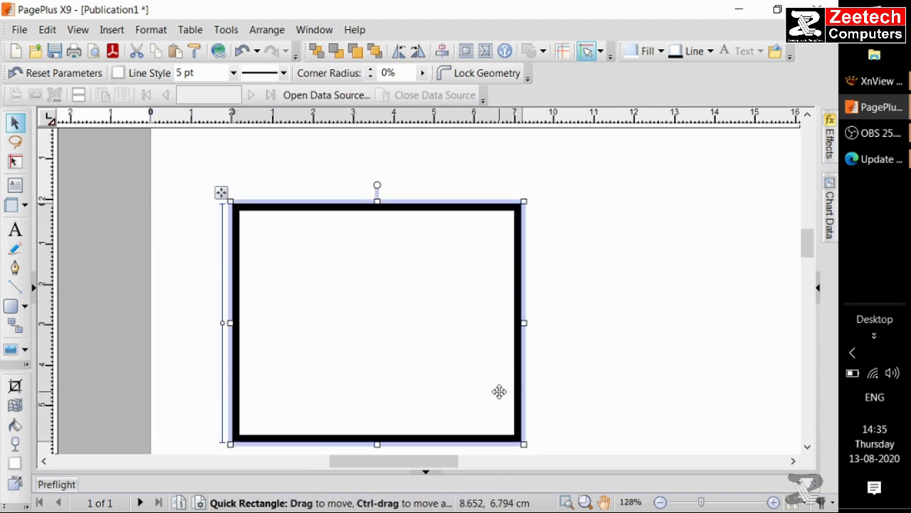
scroll(626, 340, up, 1)
scroll(627, 346, down, 1)
scroll(647, 331, down, 1)
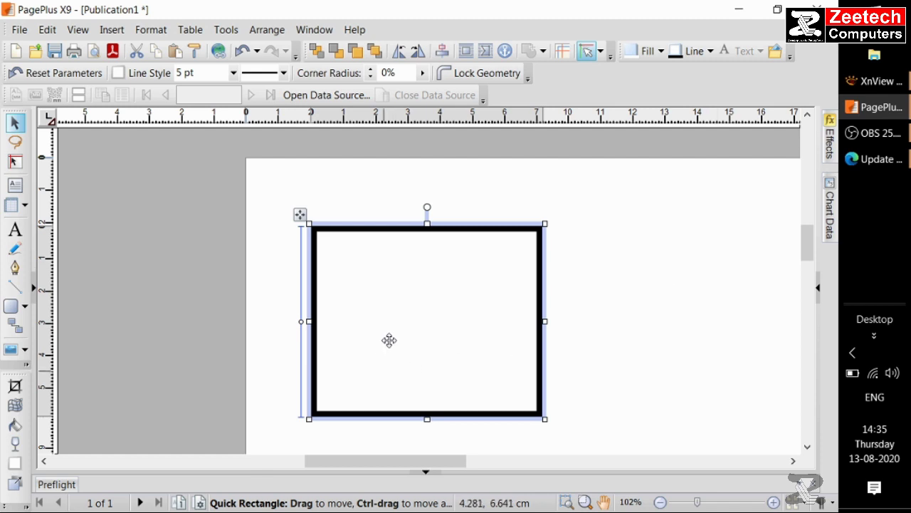
click(677, 329)
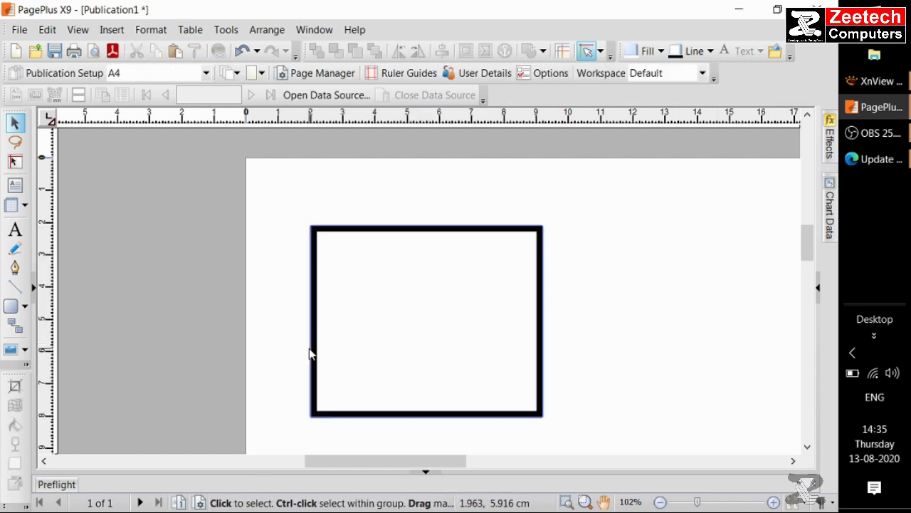
click(311, 352)
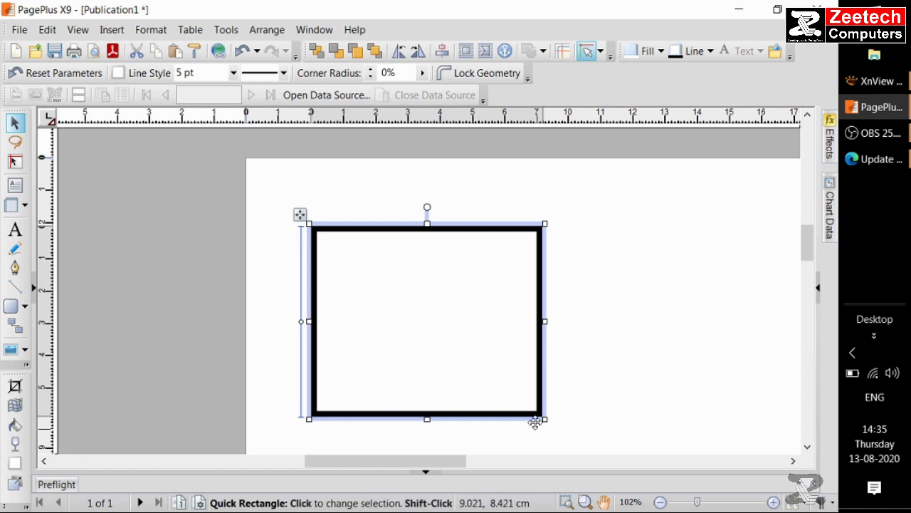
drag(545, 322, 544, 324)
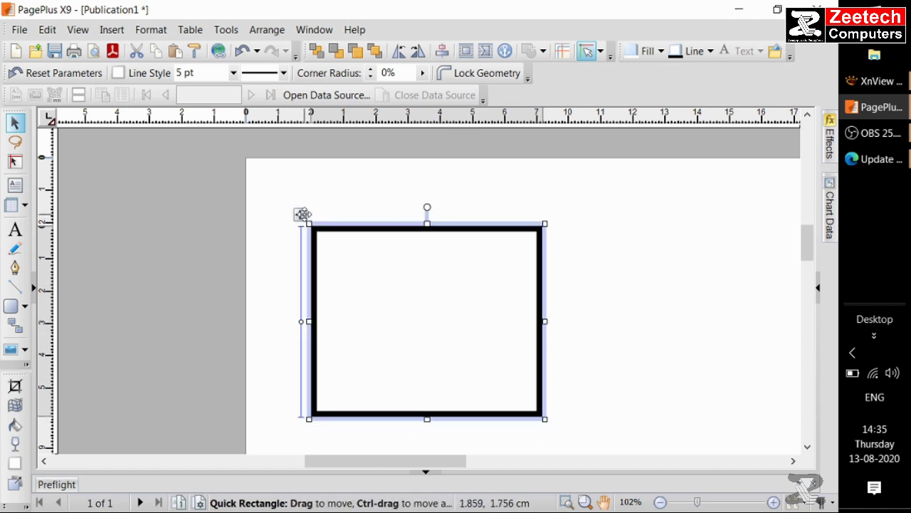
Rotate the rectangle counter-clockwise about its centre until it stands on one corner, and nudge it slightly down.
click(427, 208)
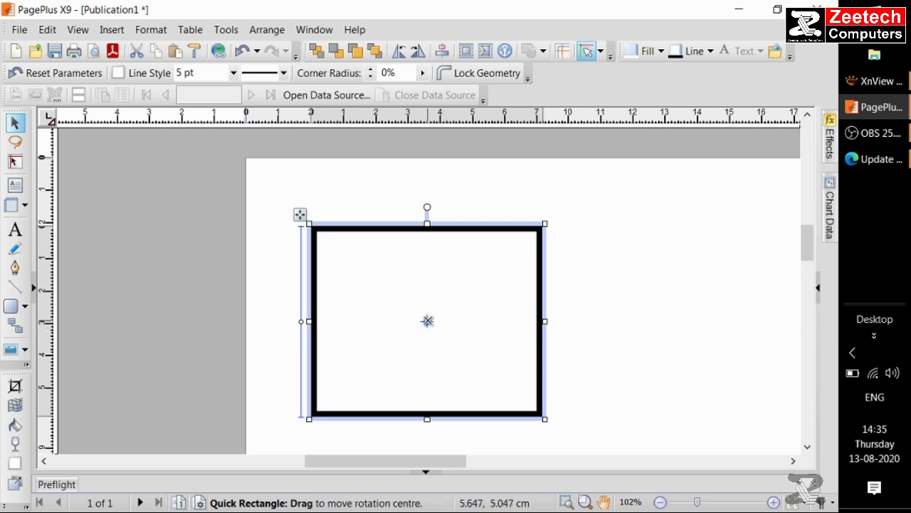
scroll(580, 306, down, 2)
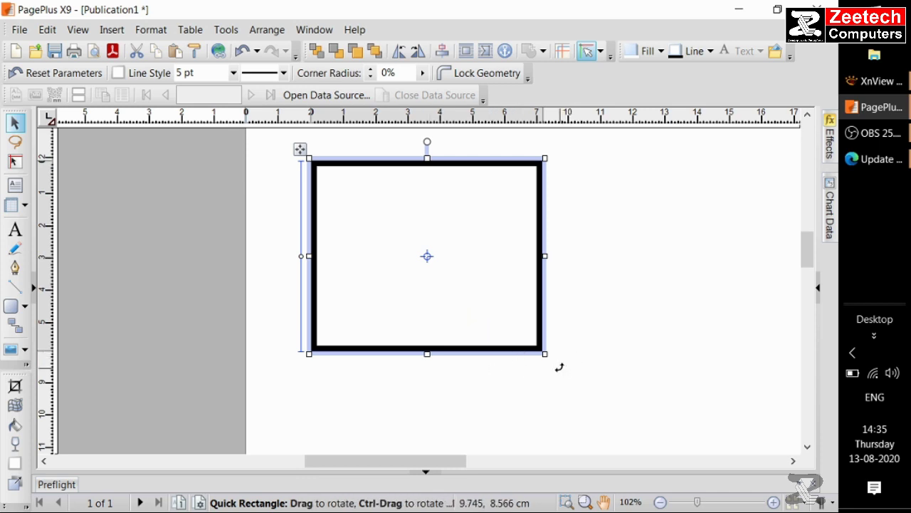
drag(558, 368, 592, 230)
scroll(378, 289, up, 1)
scroll(374, 289, down, 2)
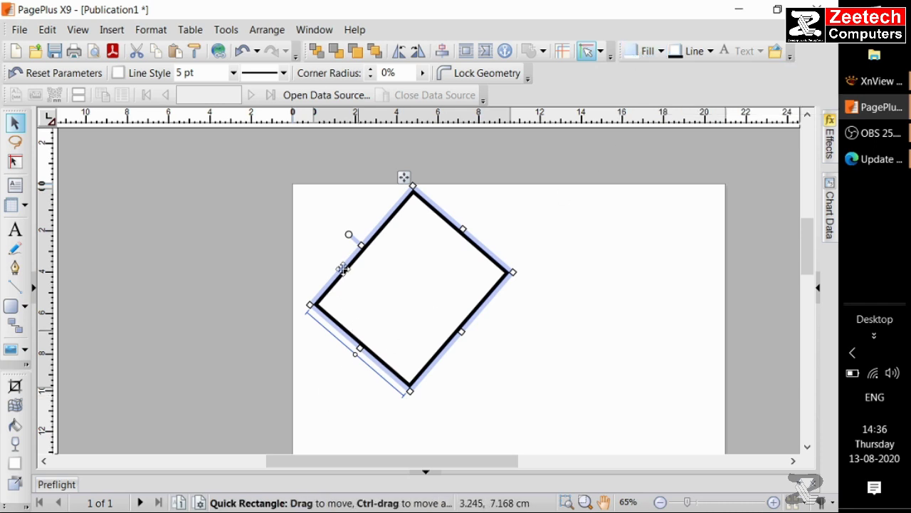
drag(433, 278, 394, 284)
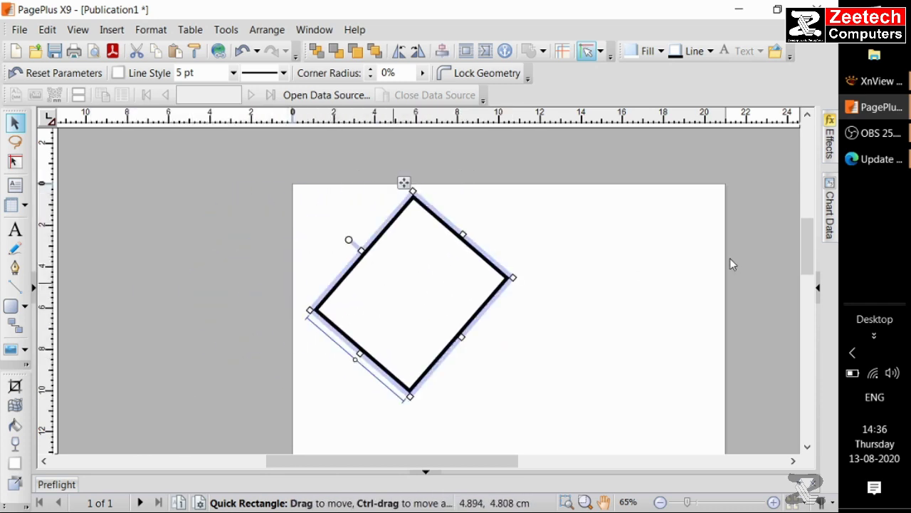
Fill the rotated rectangle with bright green, and try dark blue and red as its outline colour.
click(661, 51)
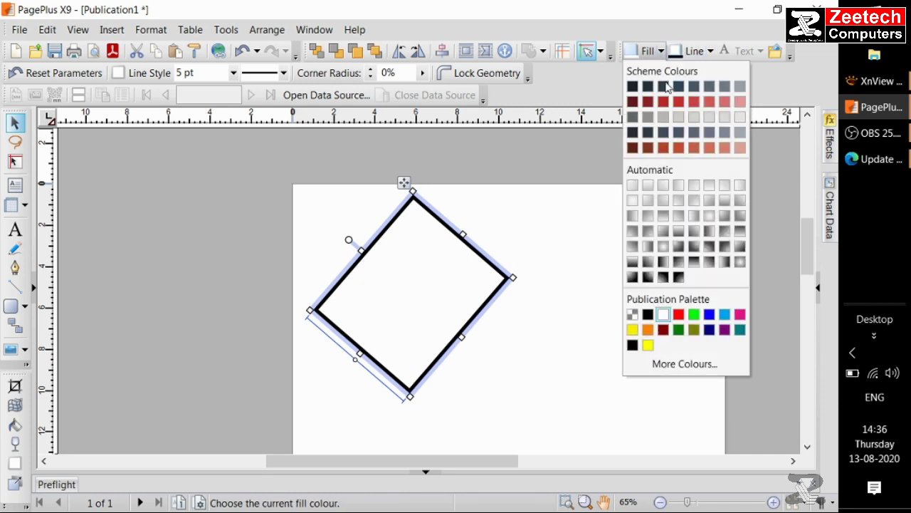
click(694, 314)
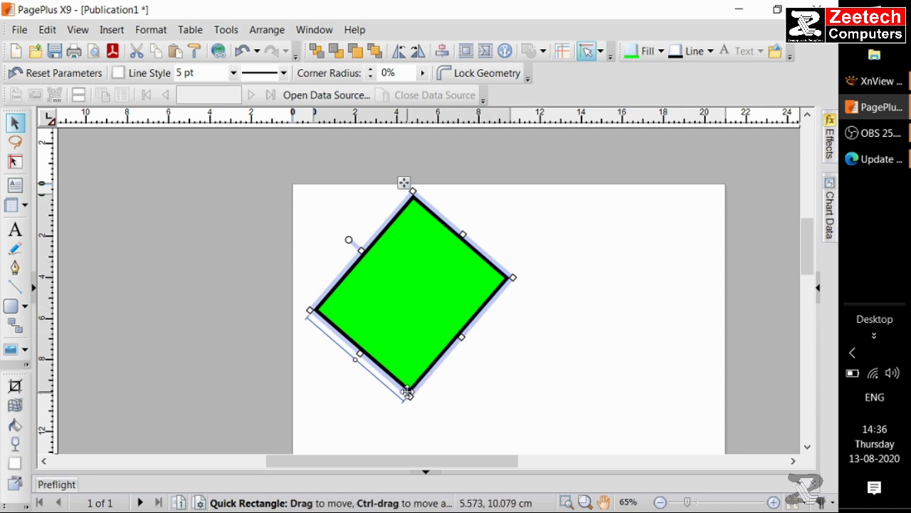
click(710, 51)
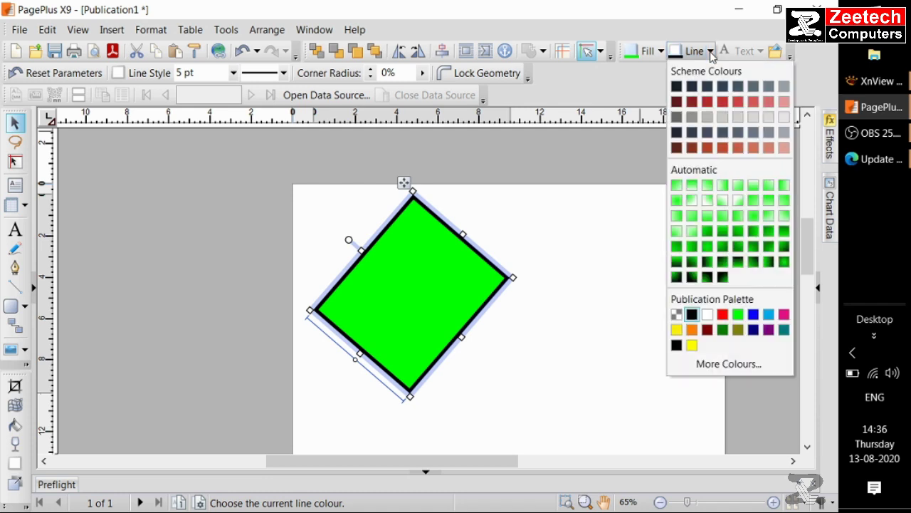
click(754, 332)
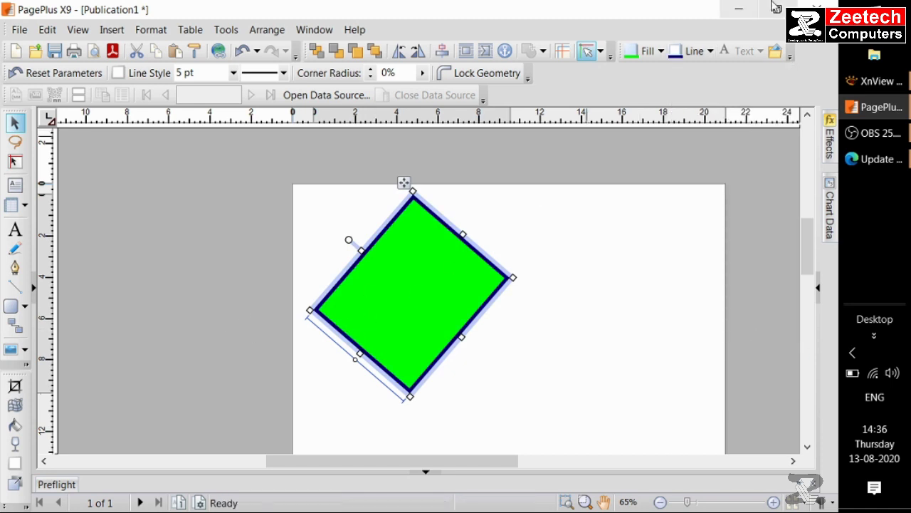
click(710, 51)
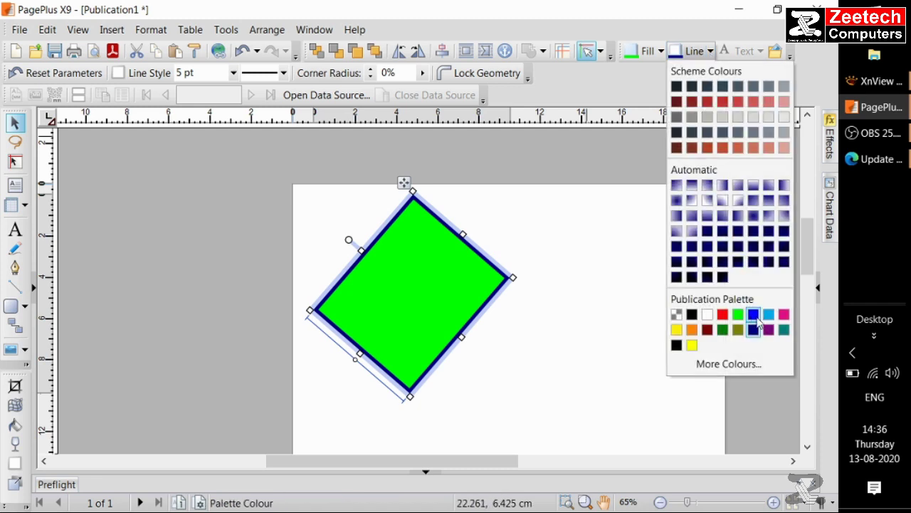
click(723, 315)
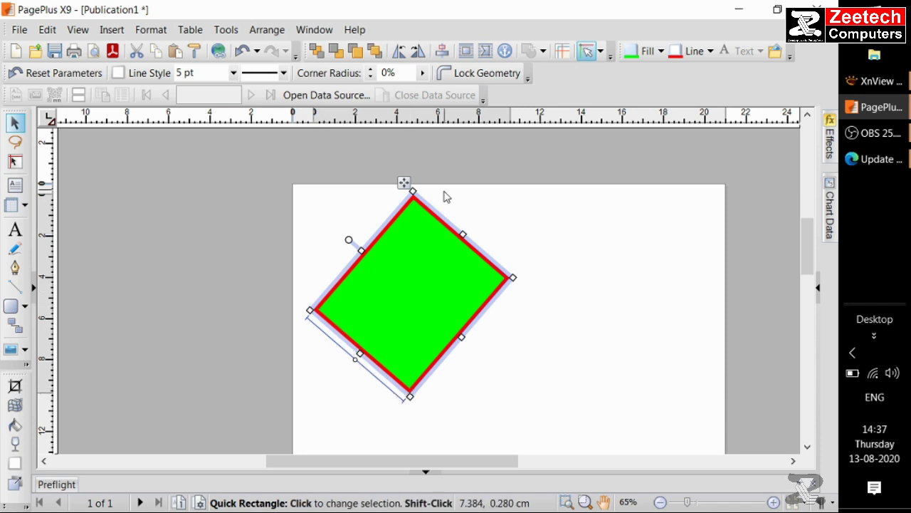
Set the green rectangle's line colour to none and inspect its borderless edges up close.
click(710, 52)
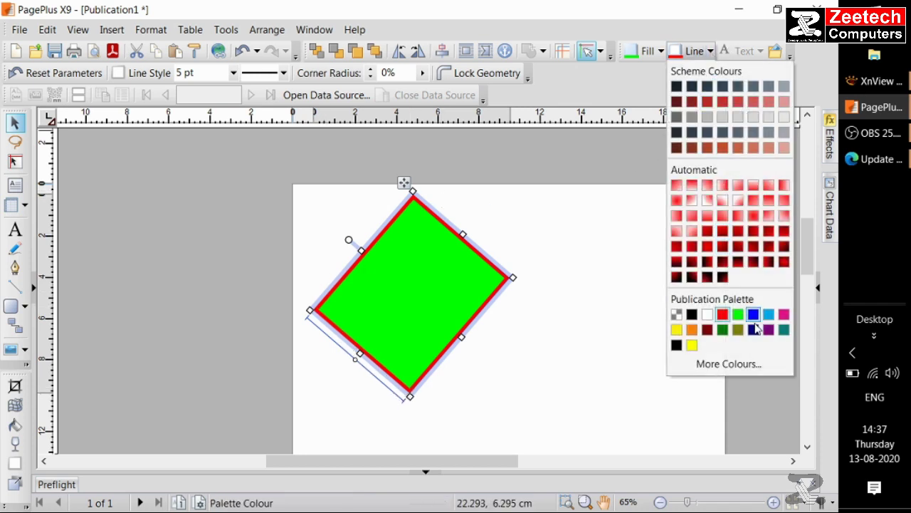
click(675, 314)
click(614, 339)
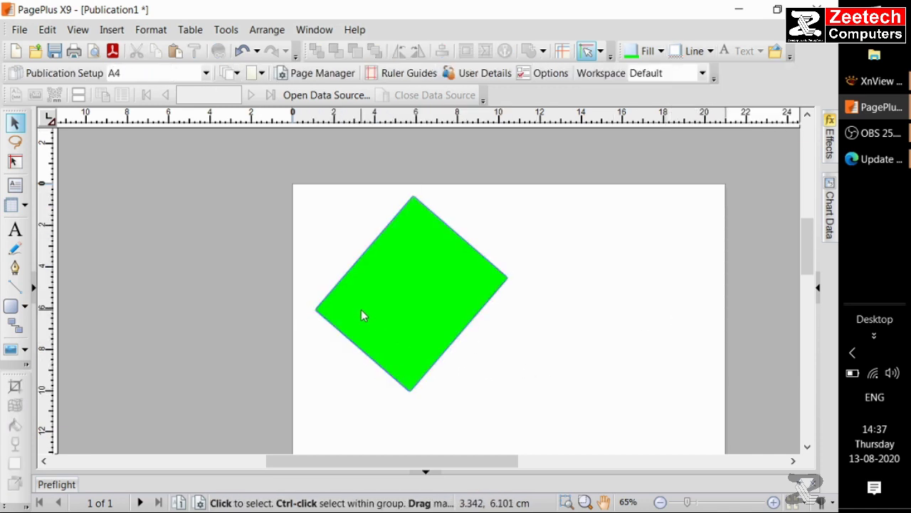
click(361, 311)
scroll(362, 307, up, 3)
scroll(361, 306, down, 1)
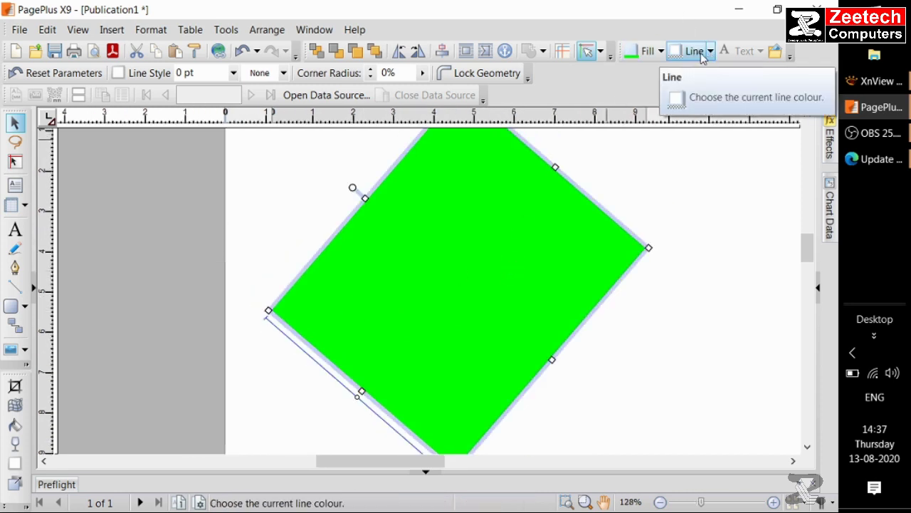
Try a line weight of 5 pt on the green rectangle and set it back to 0 pt.
click(232, 74)
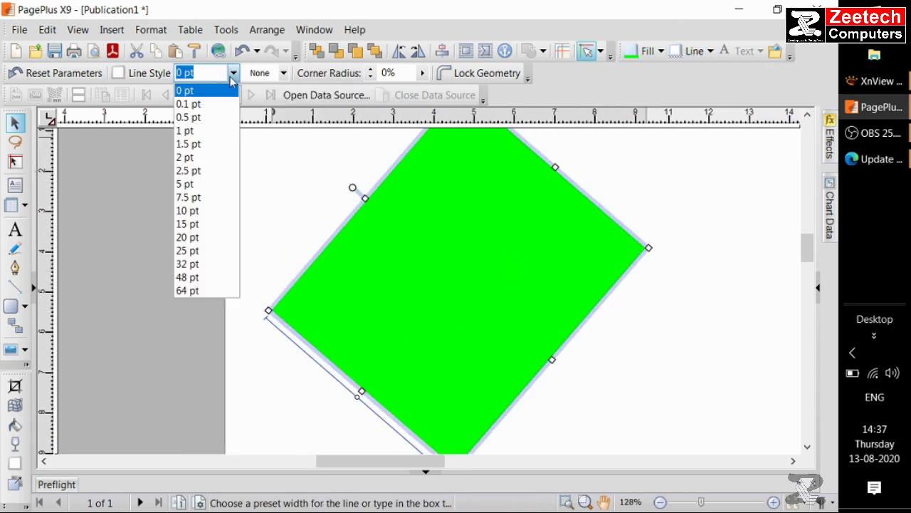
click(191, 187)
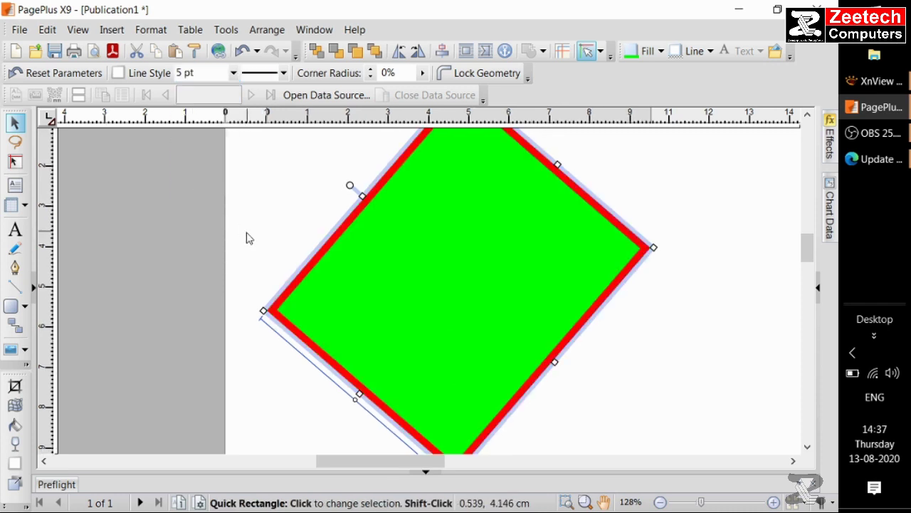
click(233, 74)
click(214, 91)
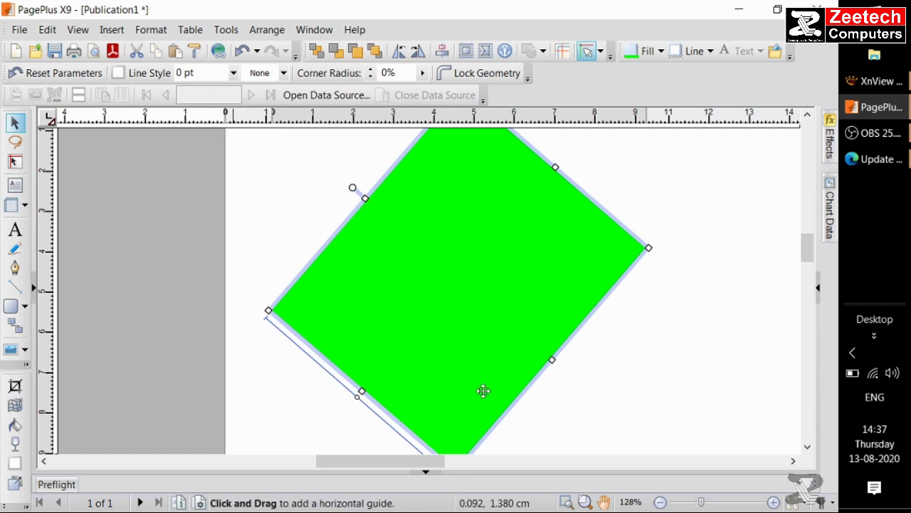
Give the borderless green rectangle a red outline from the publication palette.
key(Escape)
scroll(394, 345, down, 2)
scroll(395, 344, up, 2)
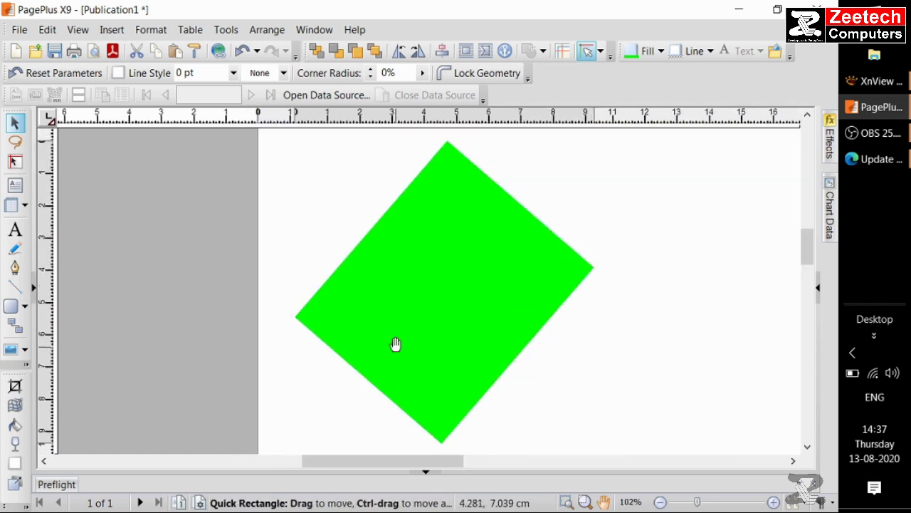
click(396, 344)
drag(722, 380, 542, 361)
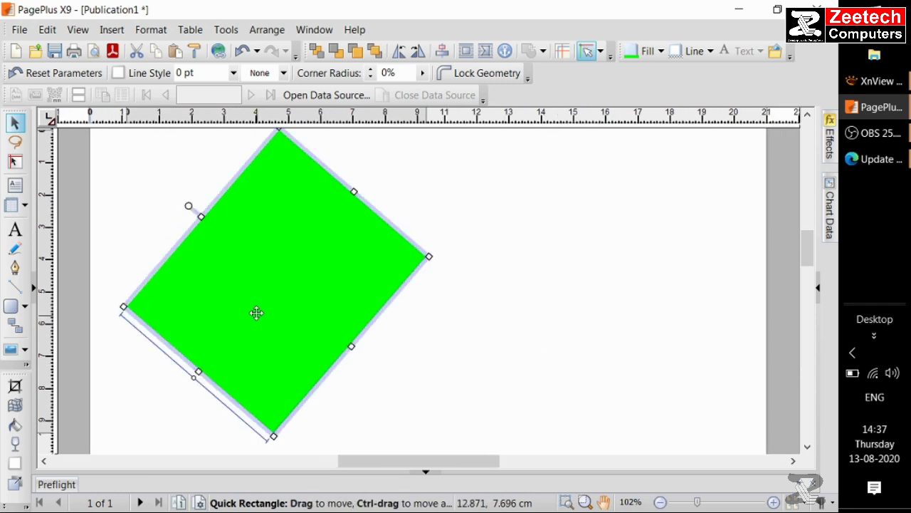
click(711, 51)
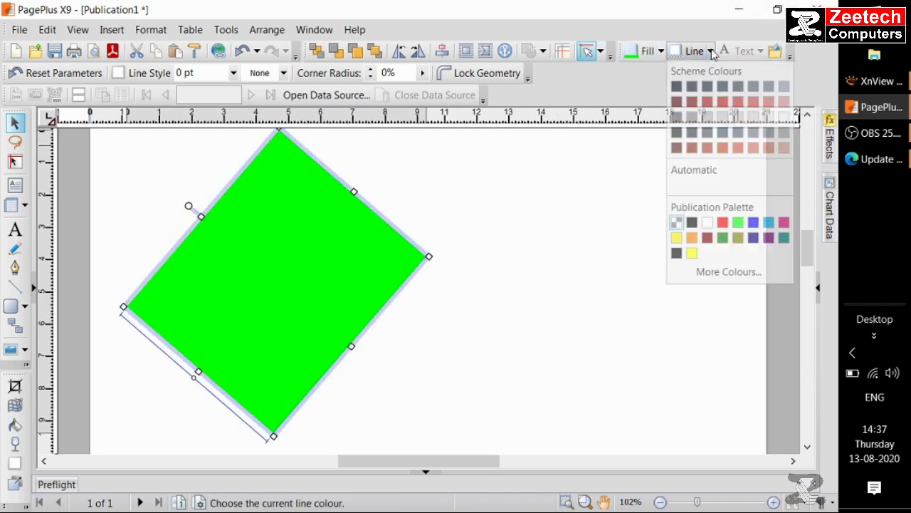
click(719, 225)
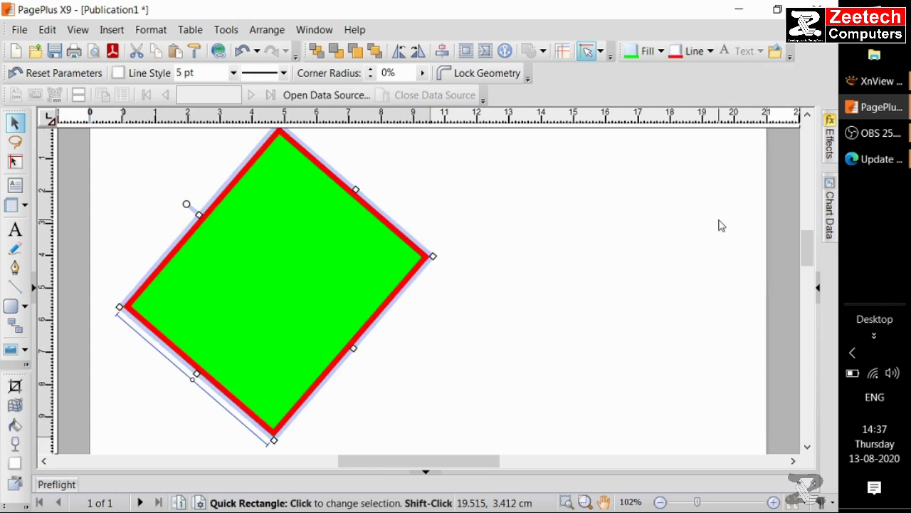
Set the rectangle's fill to none and nudge the shape slightly right and down.
click(661, 51)
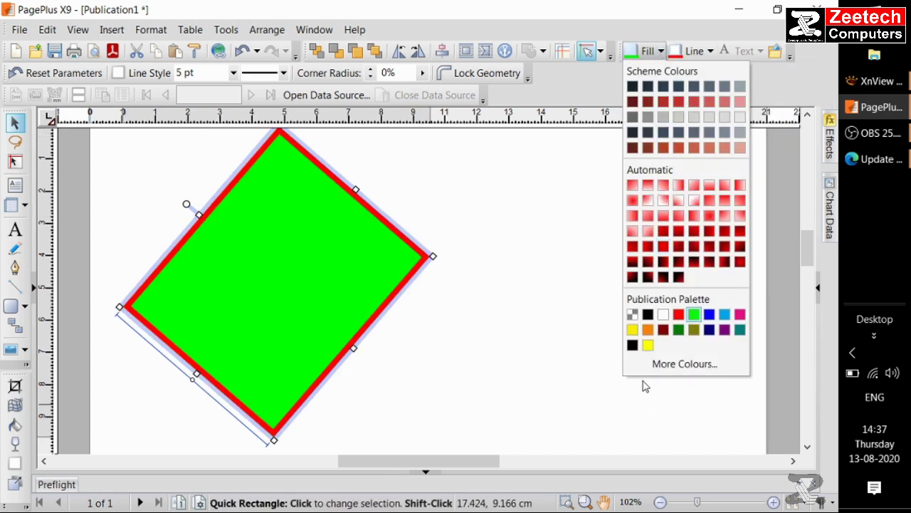
click(633, 314)
scroll(455, 321, down, 3)
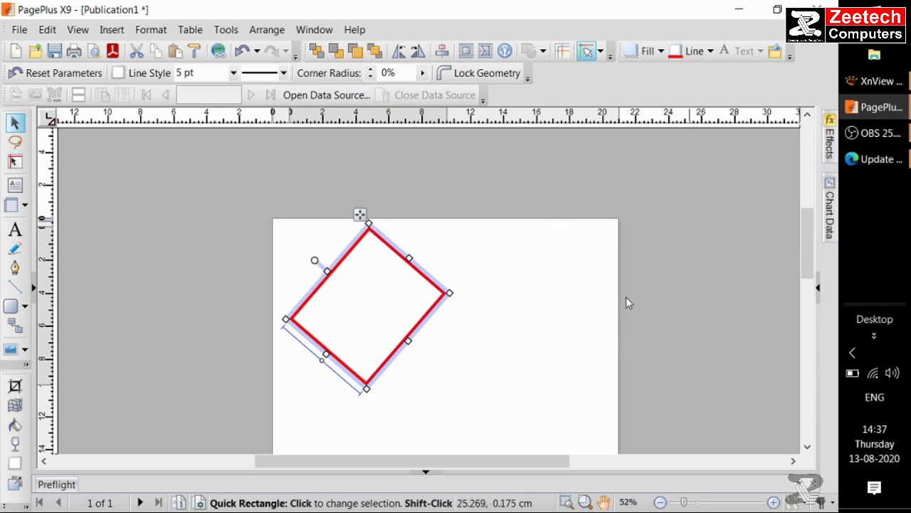
drag(399, 299, 372, 295)
scroll(375, 291, up, 1)
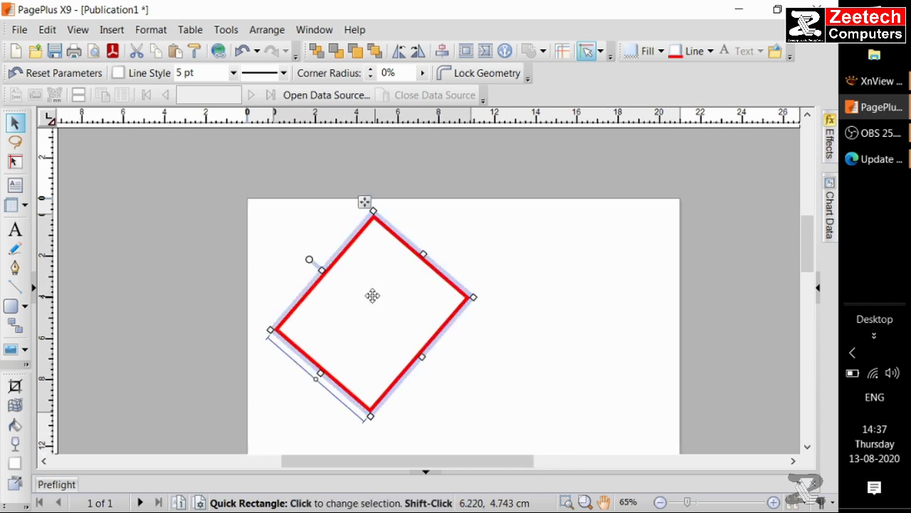
click(11, 306)
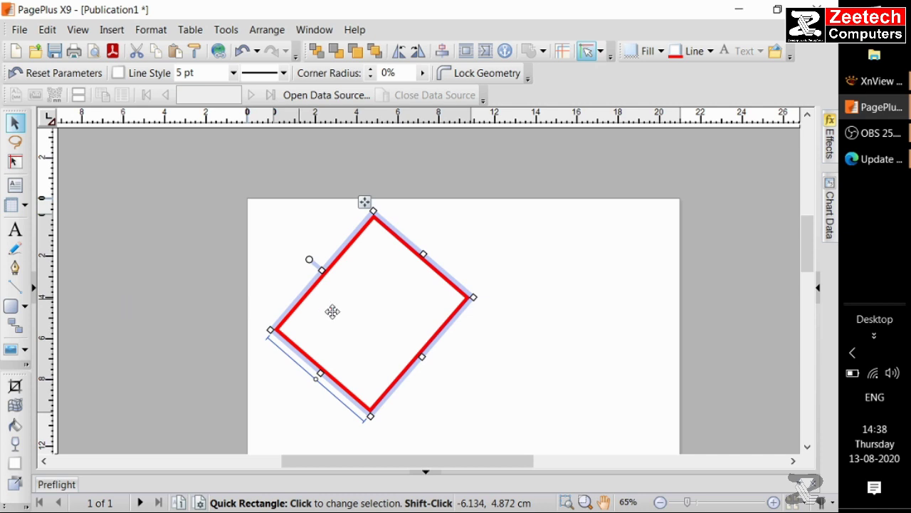
click(521, 374)
drag(521, 375, 525, 305)
click(419, 299)
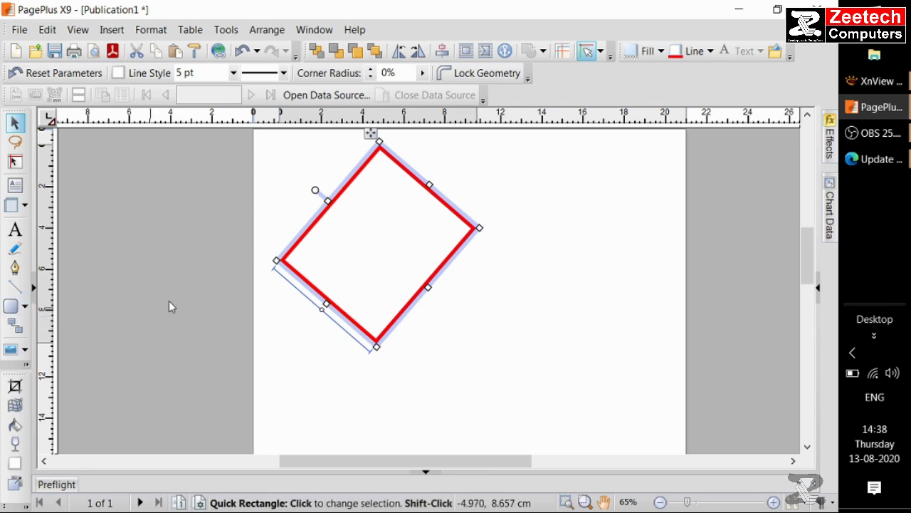
click(870, 136)
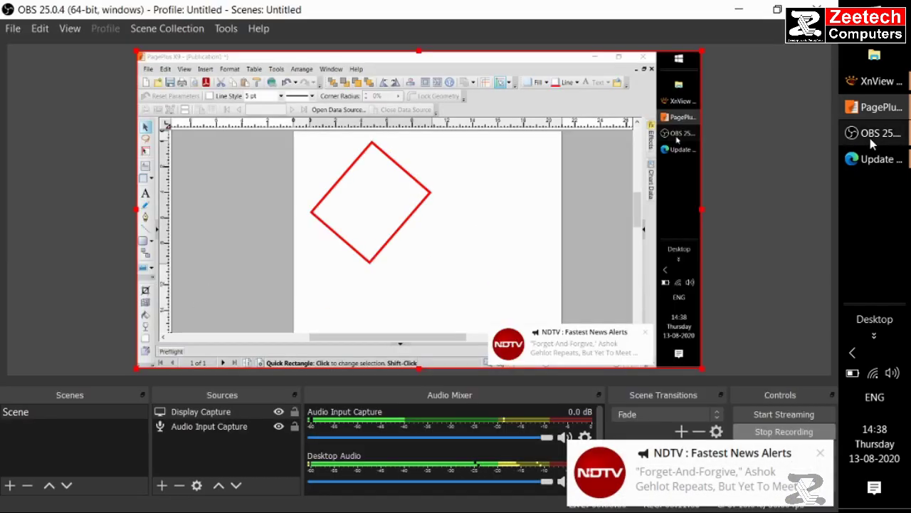